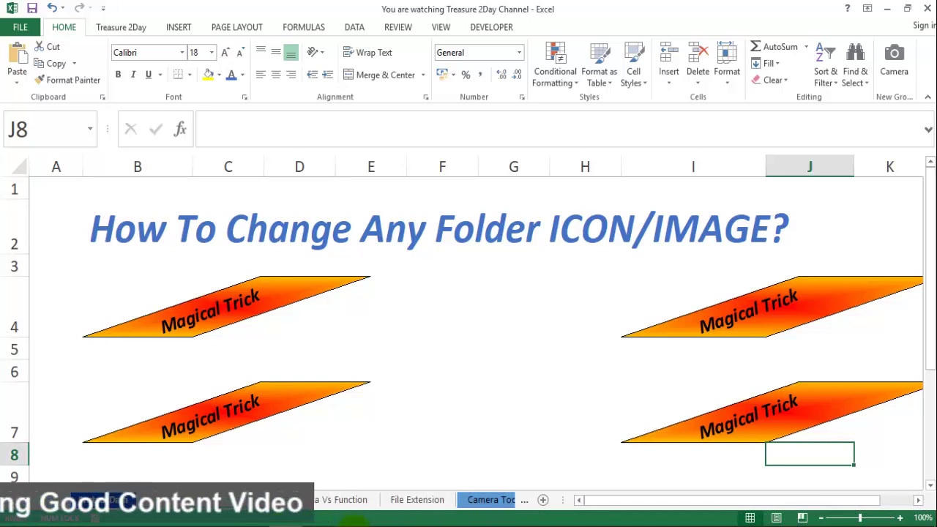
Switch to the desktop and open the TREASURE 2DAY folder.
click(393, 428)
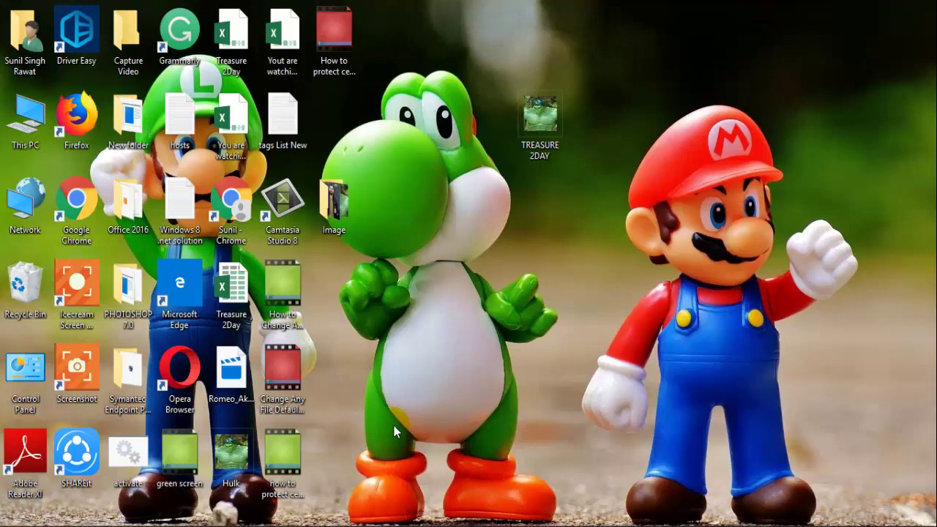
mouse_move(554, 163)
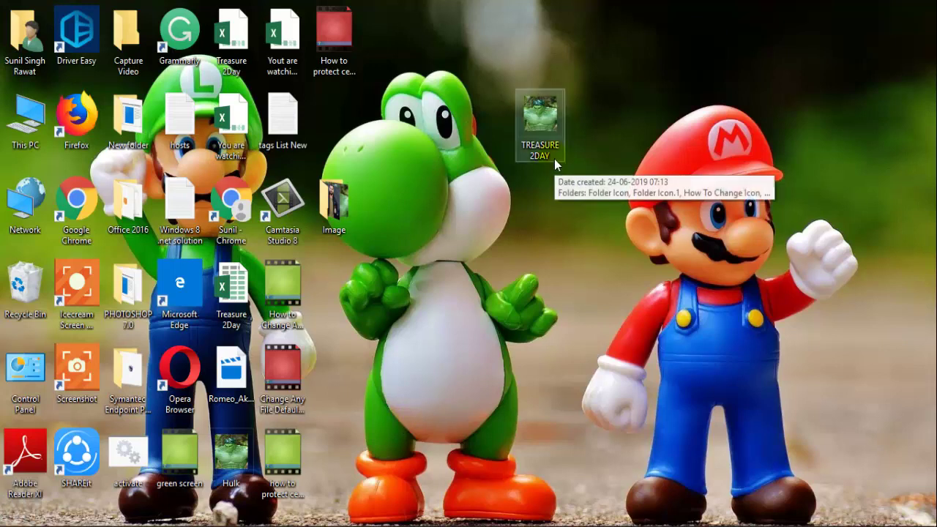
double_click(532, 124)
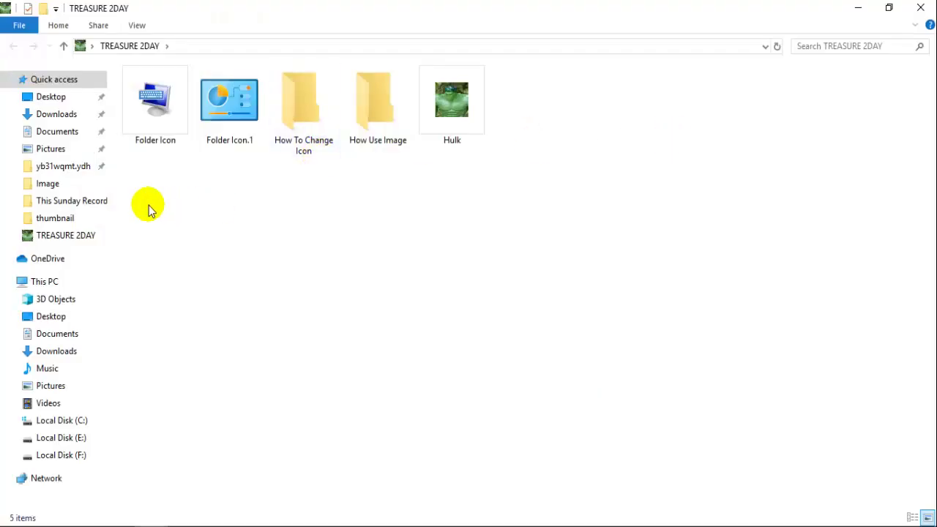
click(159, 127)
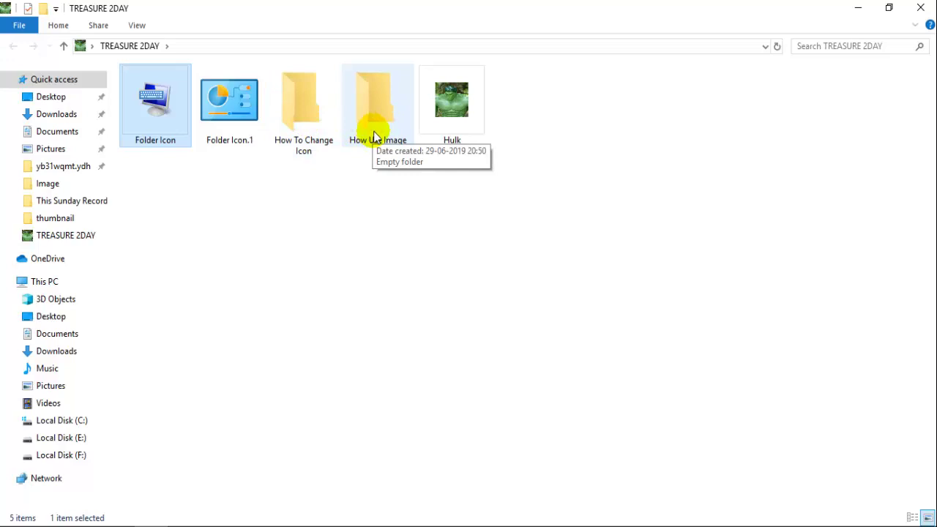
click(467, 137)
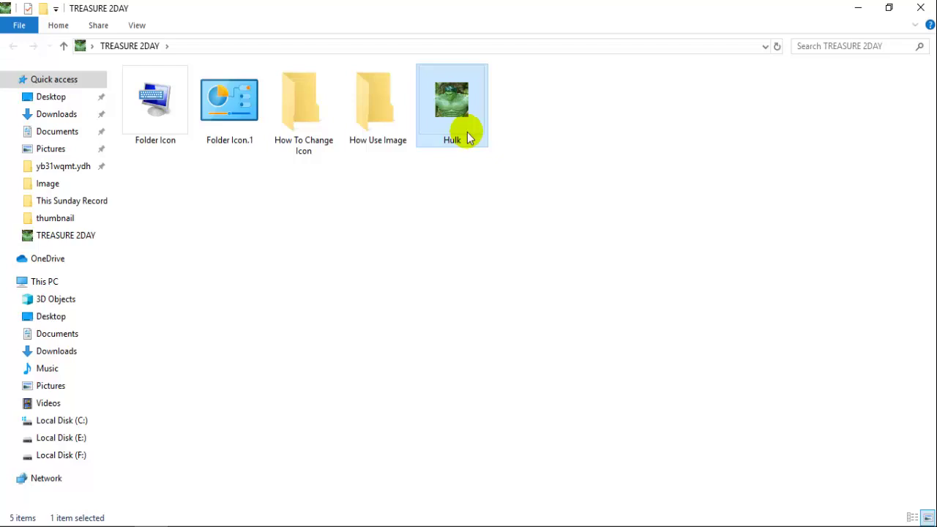
Open the properties of the How To Change Icon folder and go through its sharing, security and previous-version settings to the customization options.
right_click(317, 110)
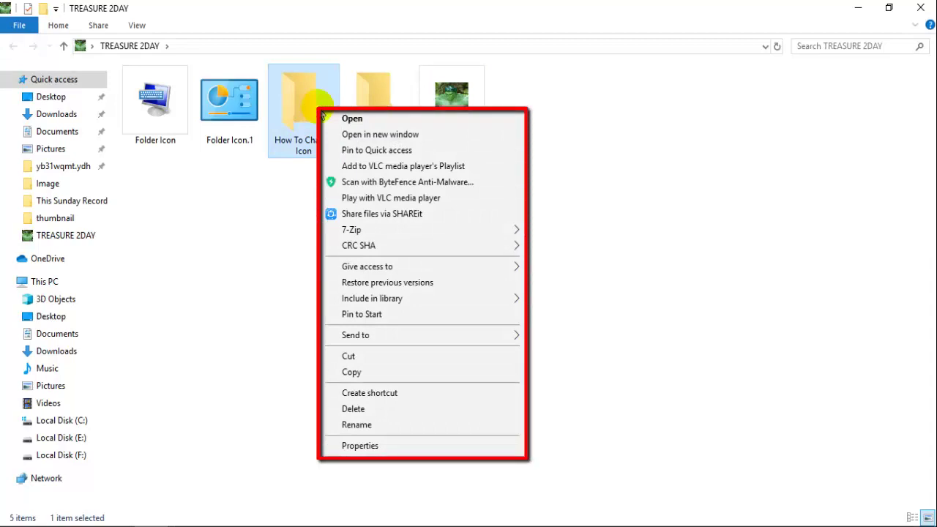
click(424, 446)
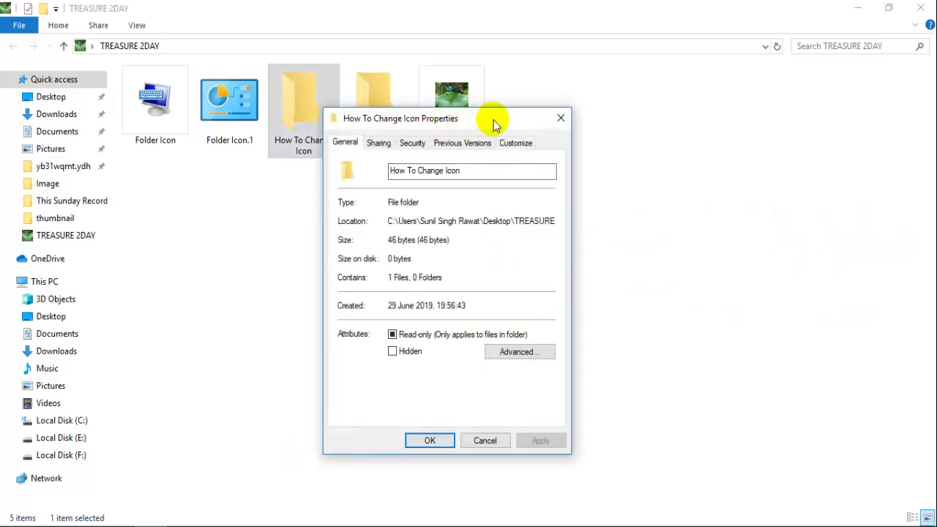
drag(493, 120, 684, 77)
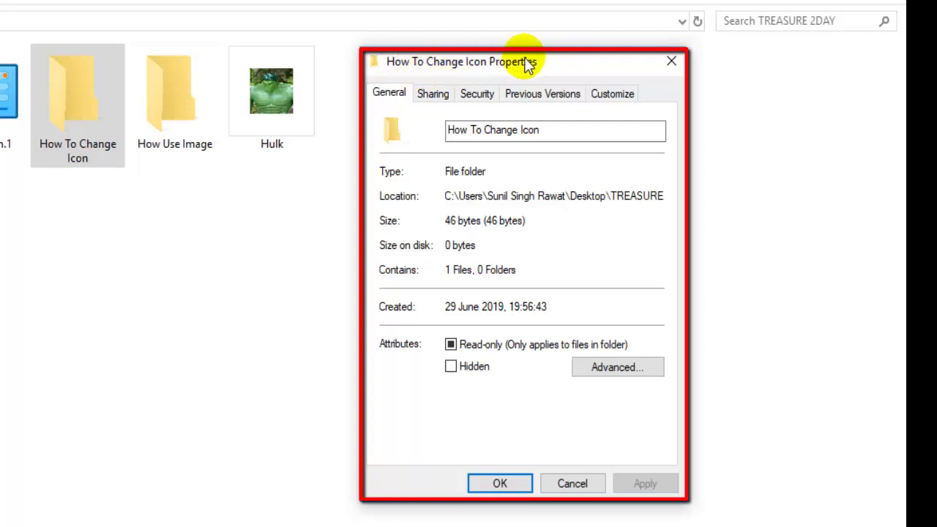
click(434, 93)
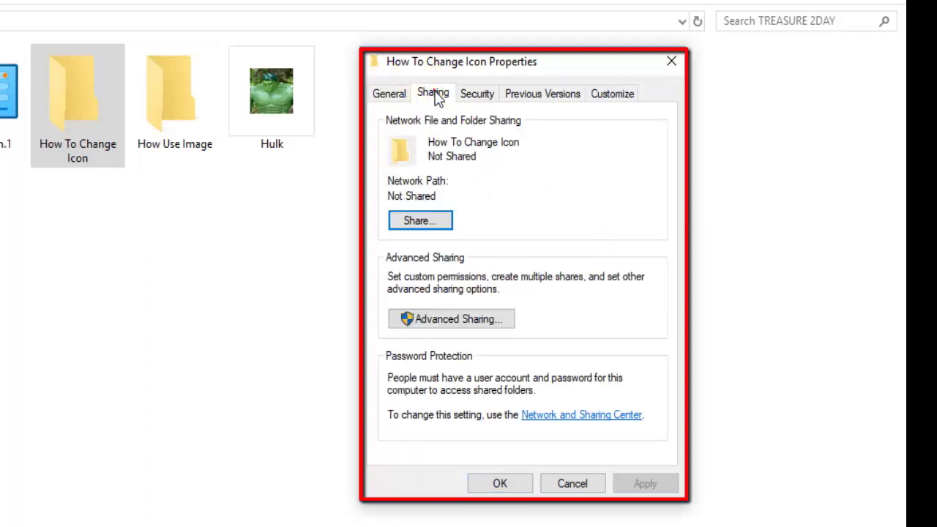
click(475, 97)
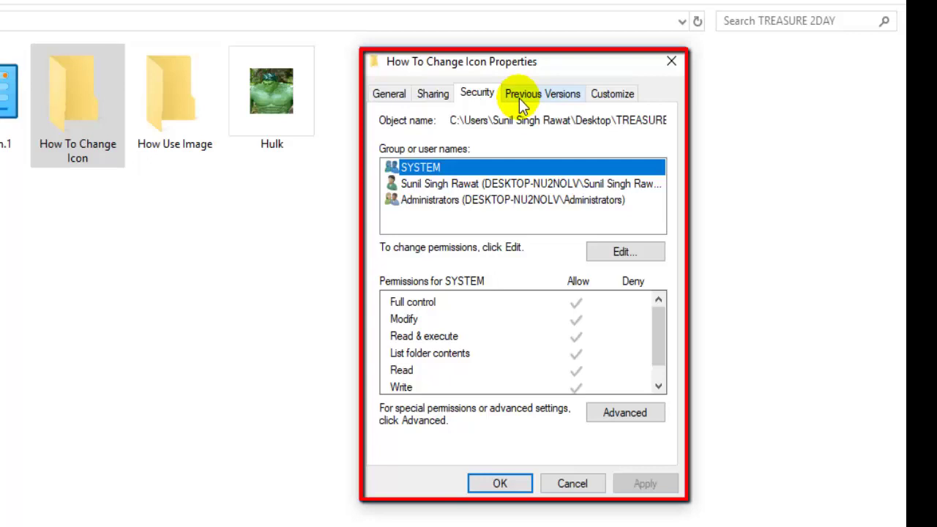
click(551, 101)
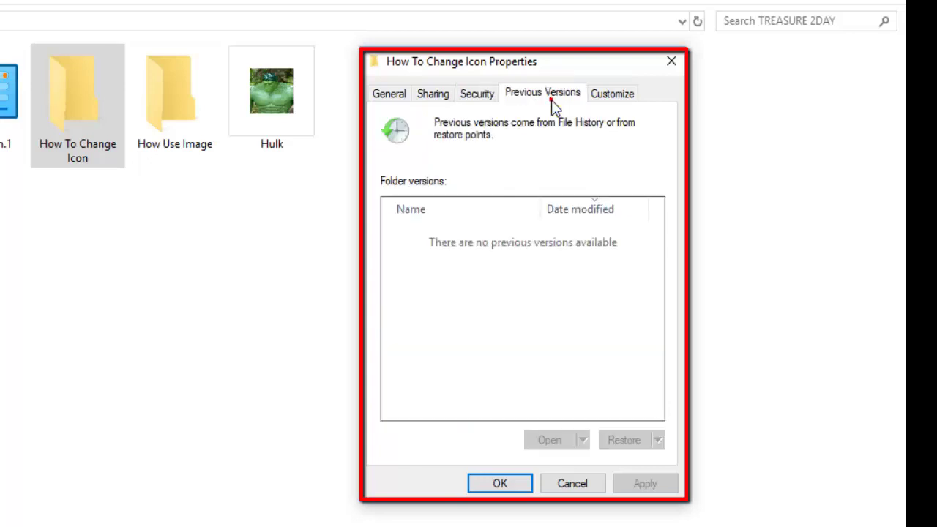
click(608, 100)
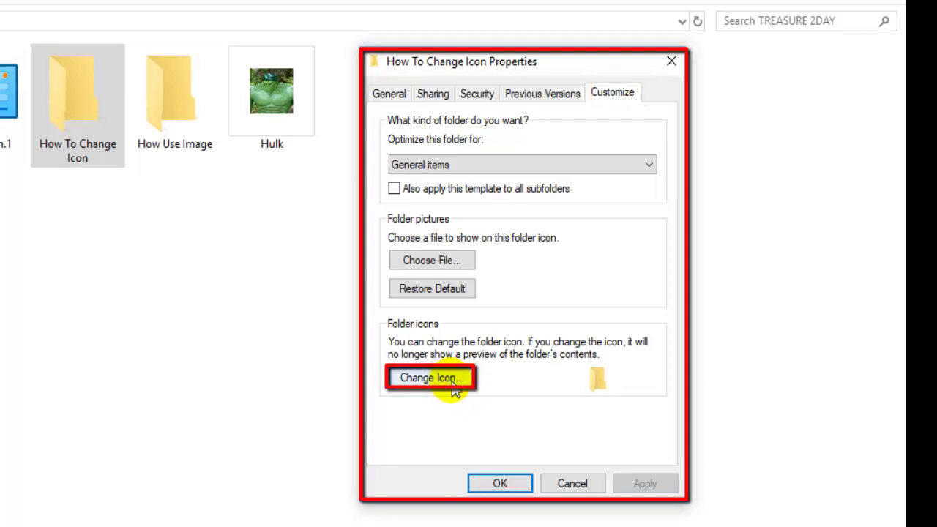
Change the How To Change Icon folder's icon to the globe with a clock from SHELL32.dll and apply it.
click(459, 388)
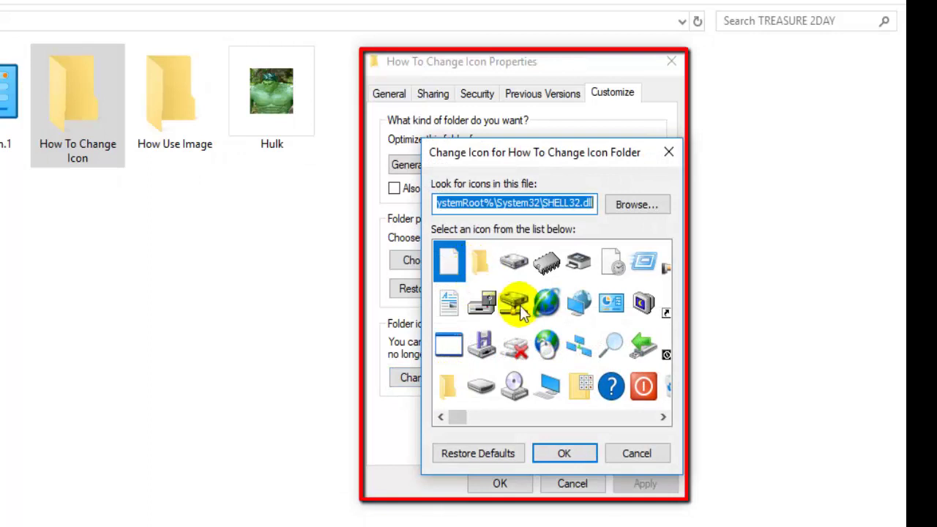
click(663, 417)
drag(661, 414, 661, 417)
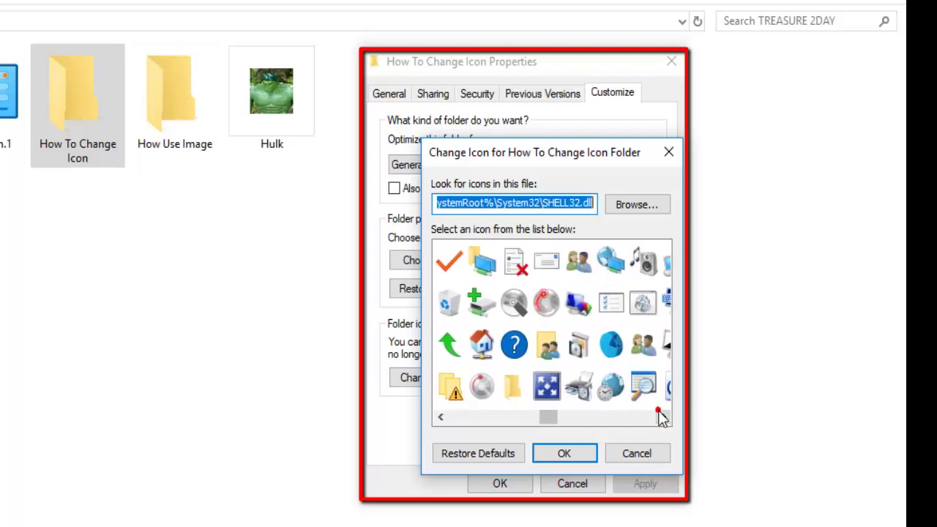
click(662, 416)
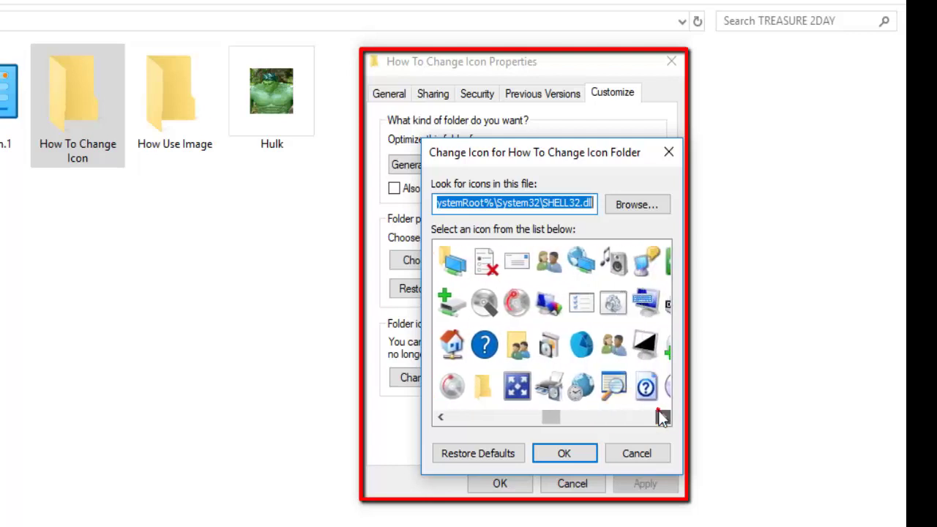
click(576, 394)
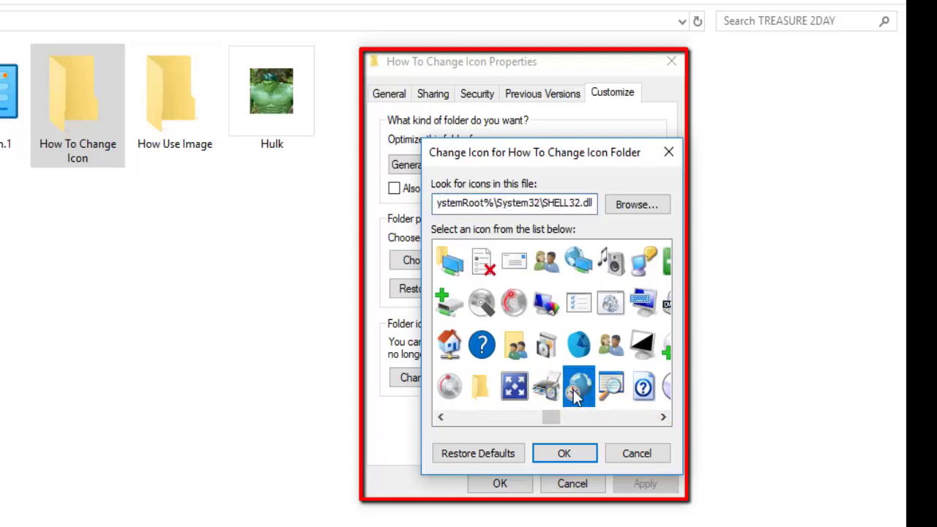
click(565, 453)
click(640, 480)
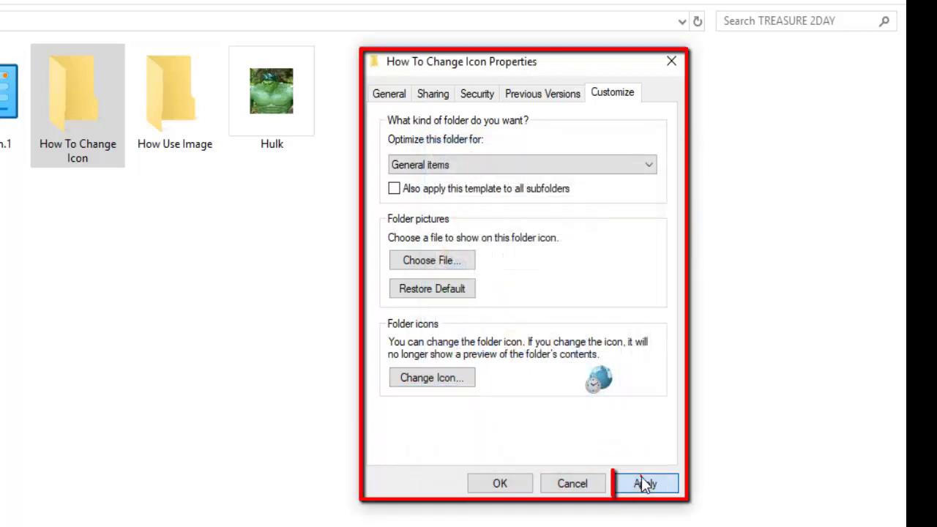
click(500, 483)
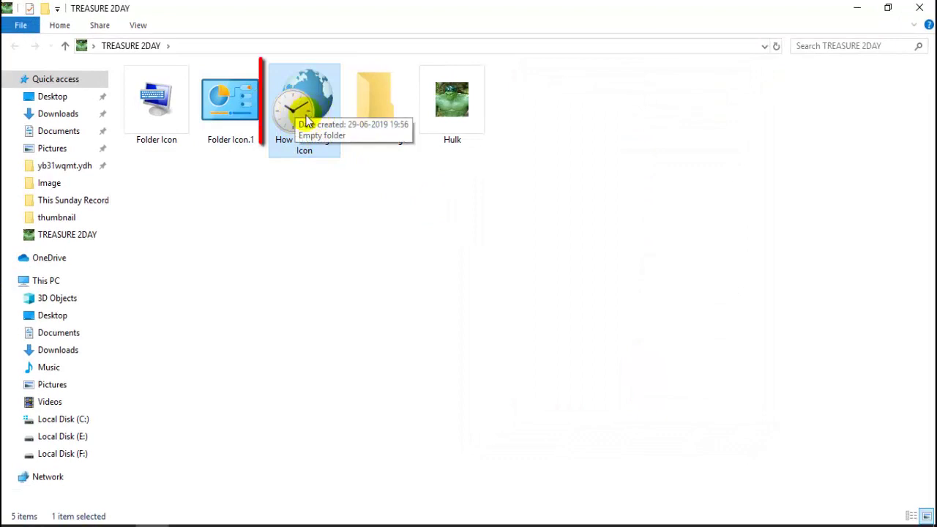
click(341, 197)
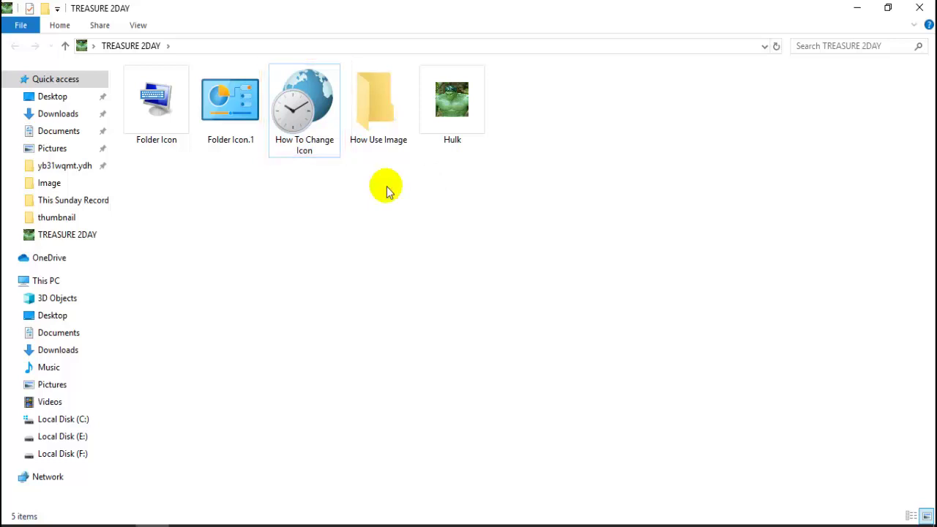
click(312, 131)
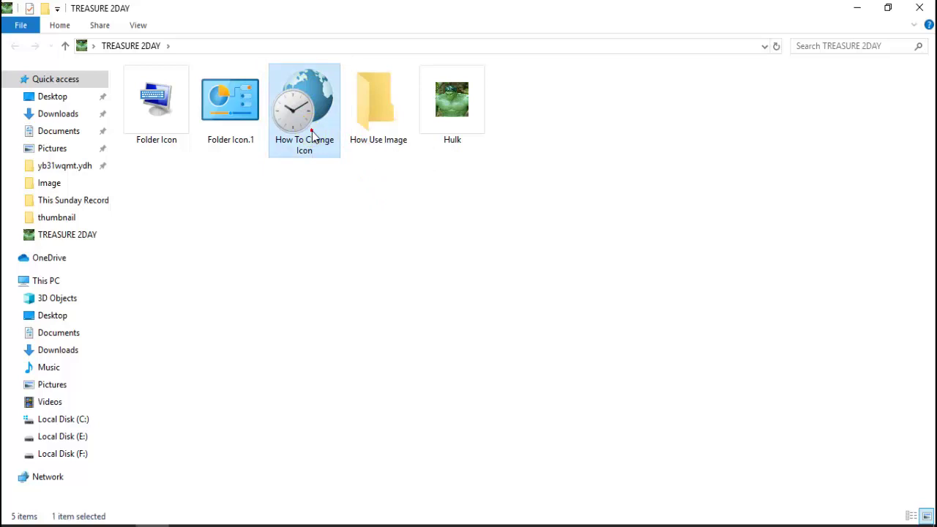
Restore the default folder icon for the Folder Icon.1 folder through its properties and apply the change.
click(235, 113)
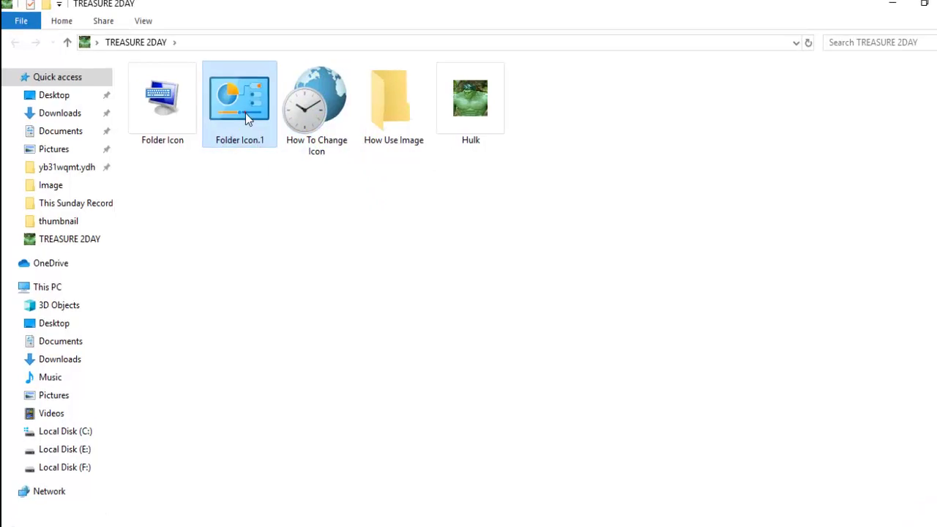
right_click(245, 112)
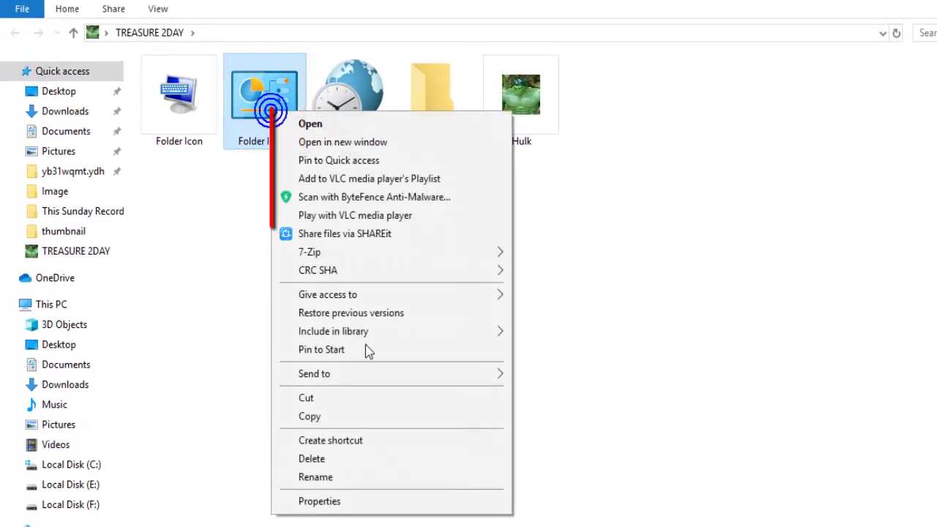
click(396, 502)
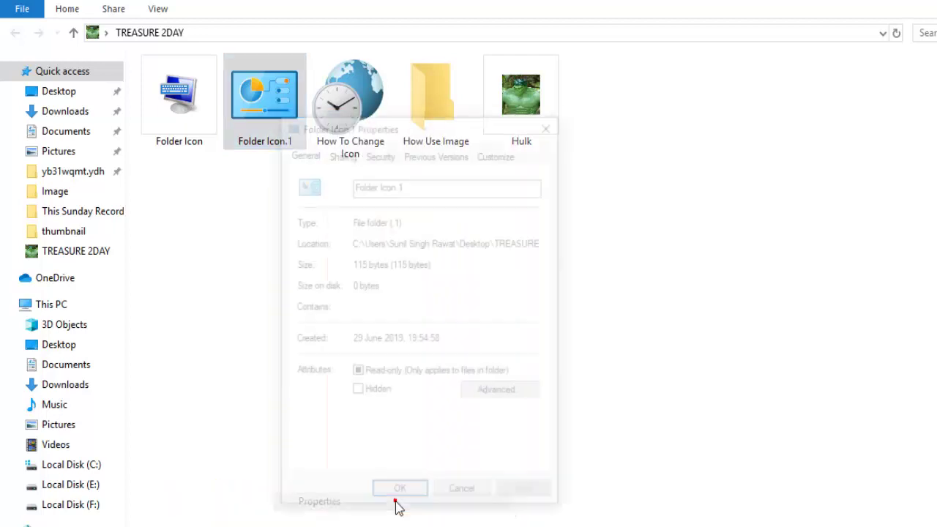
click(487, 152)
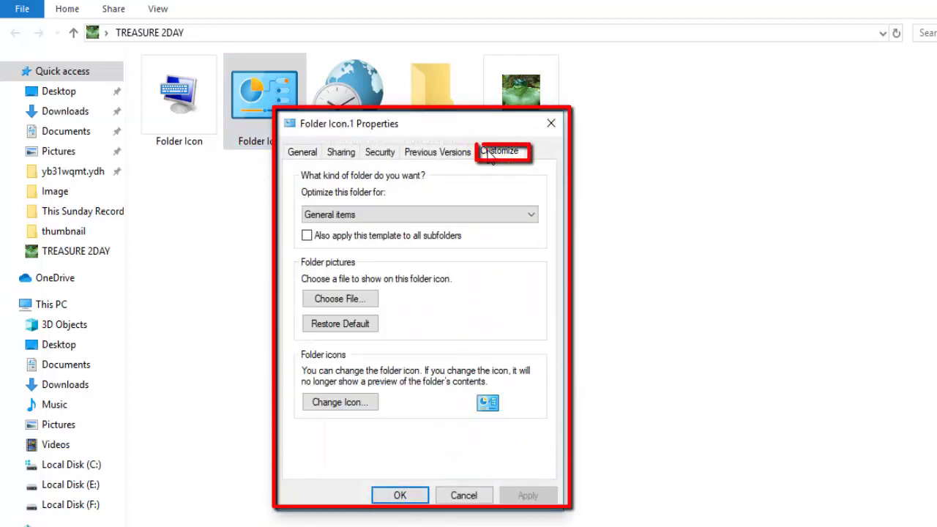
click(367, 405)
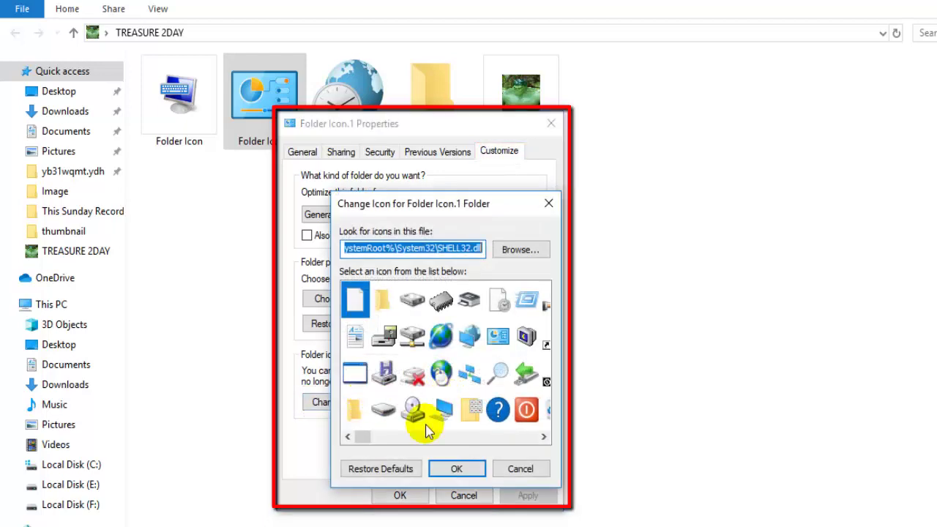
click(415, 470)
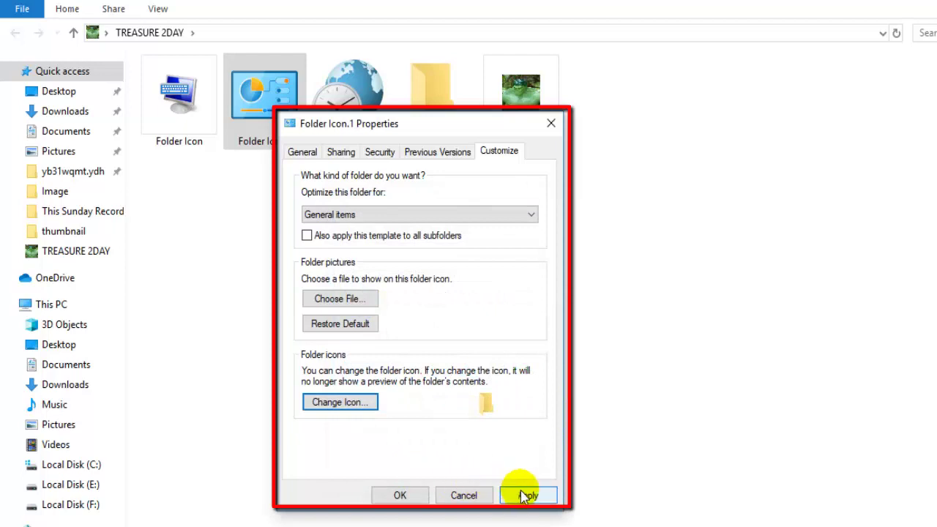
click(525, 495)
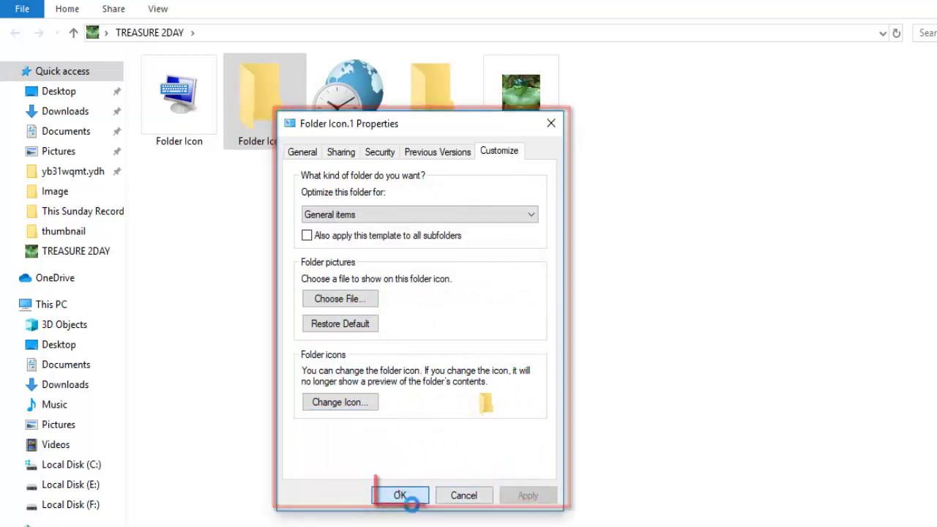
click(400, 496)
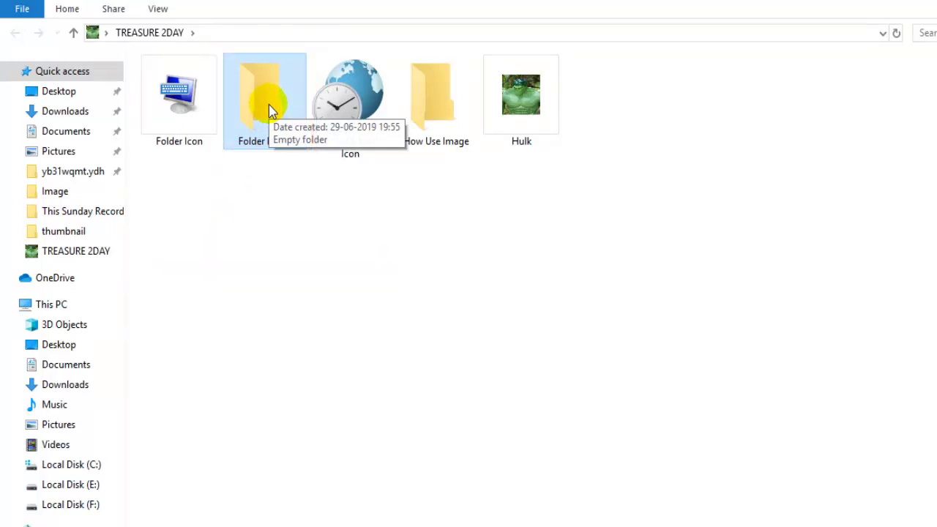
click(355, 114)
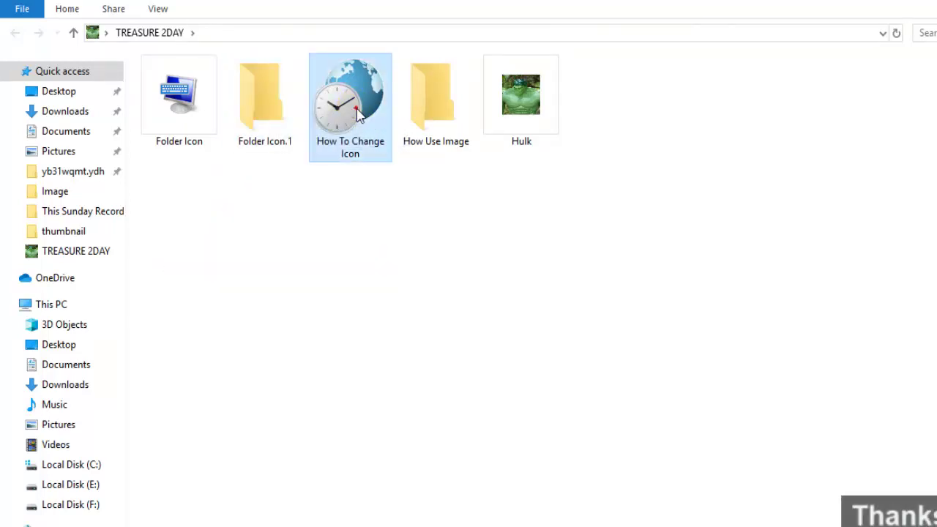
click(356, 114)
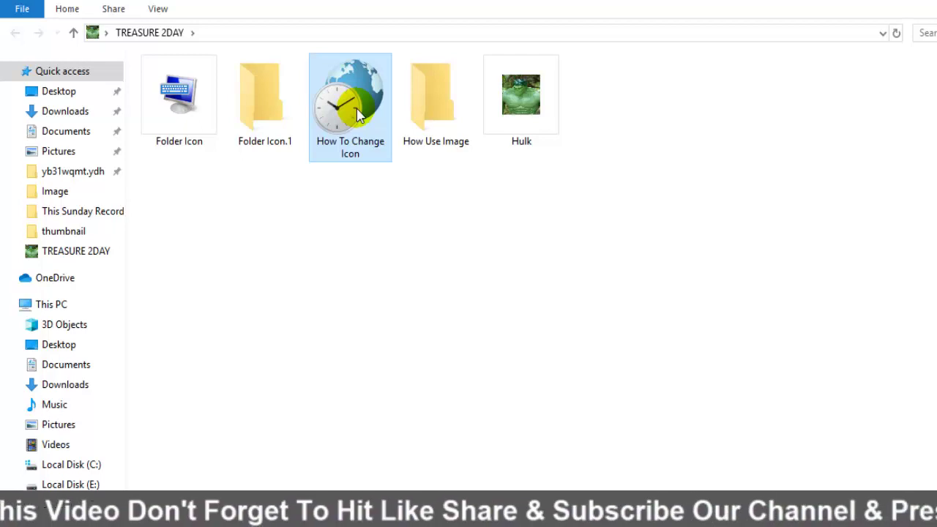
click(433, 117)
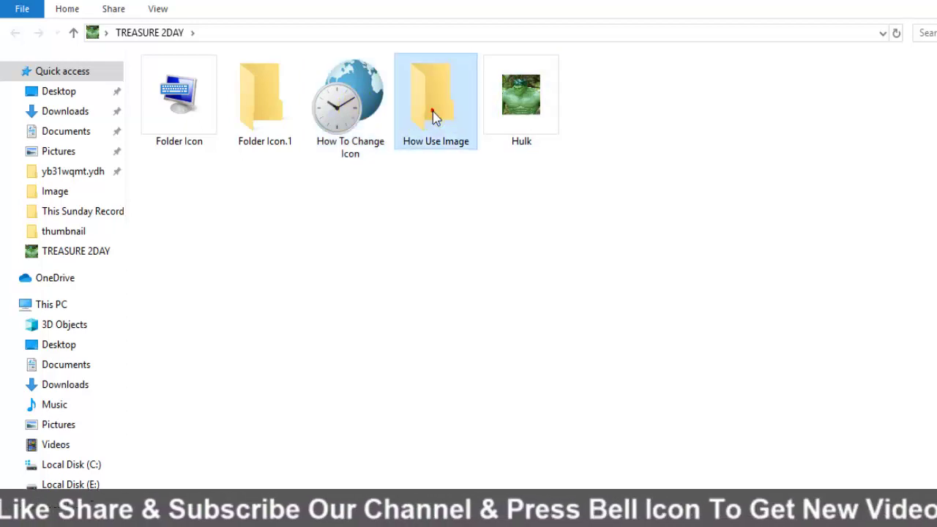
click(433, 112)
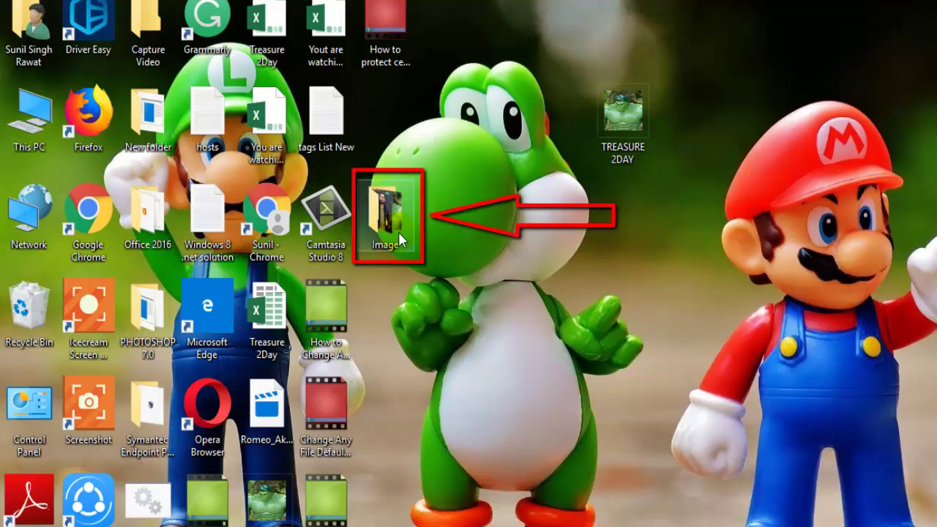
Open the Image folder on the desktop and copy its full folder path.
double_click(401, 240)
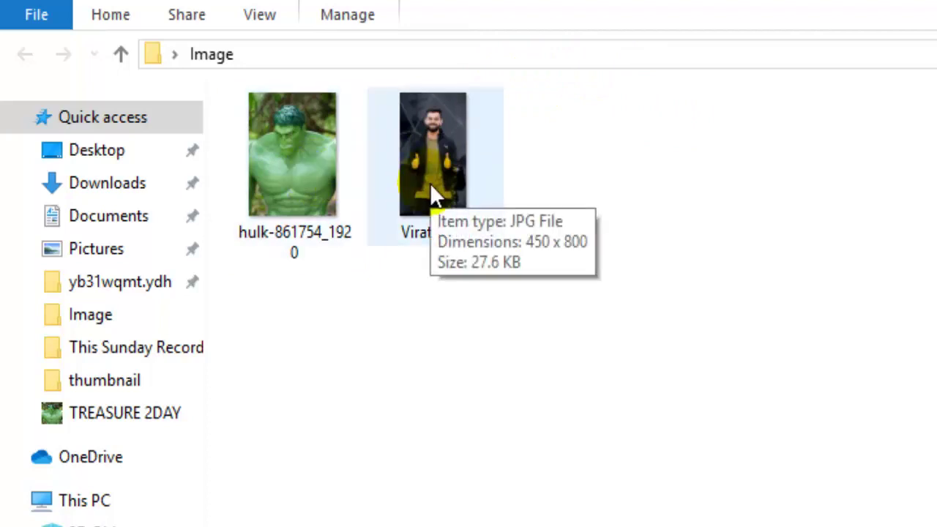
click(571, 56)
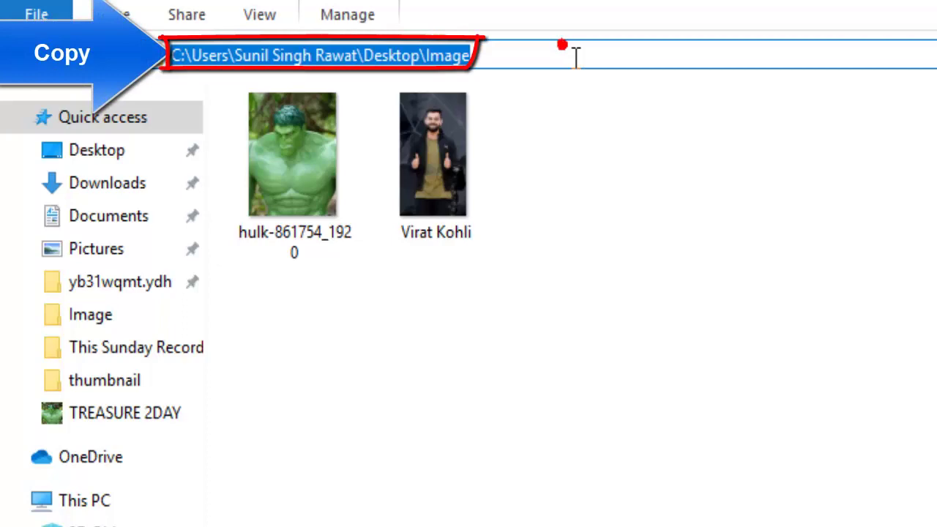
right_click(570, 53)
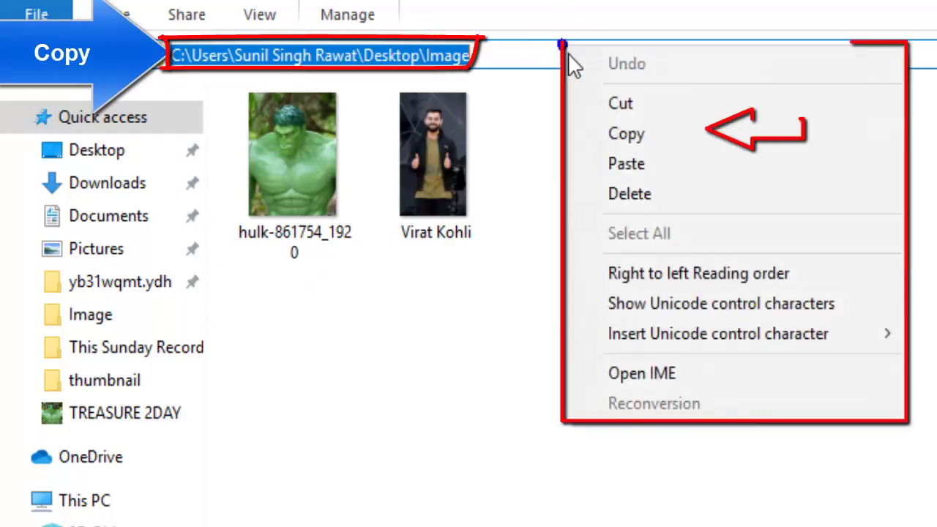
click(655, 132)
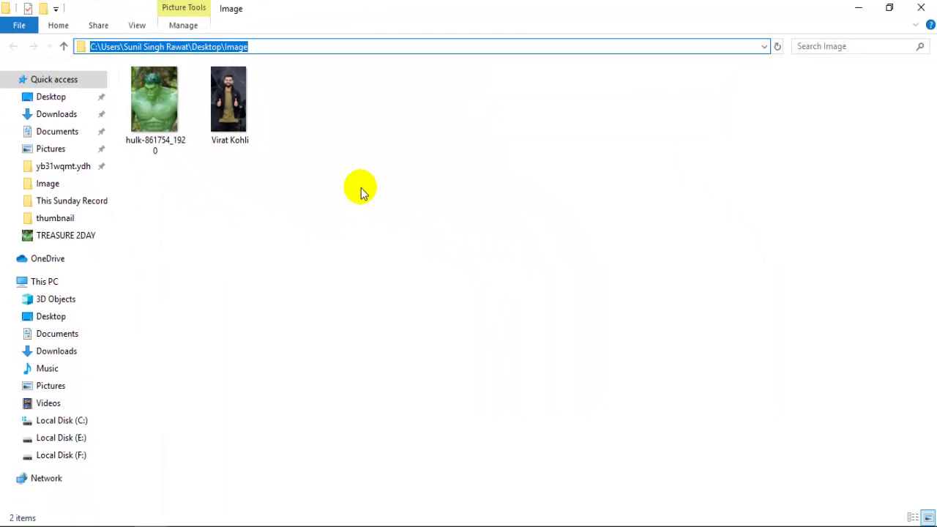
Launch Paint and open the Virat Kohli picture from the Image folder using the copied path.
key(super+r)
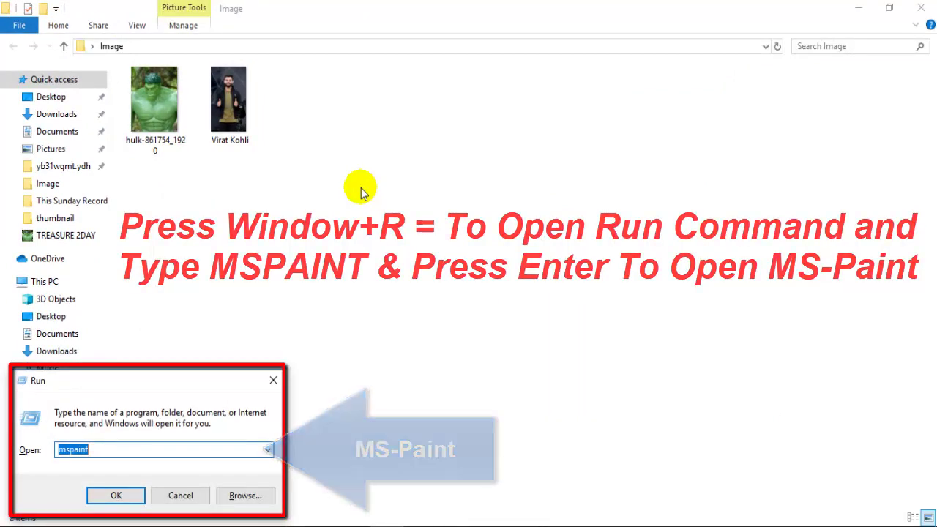
key(Return)
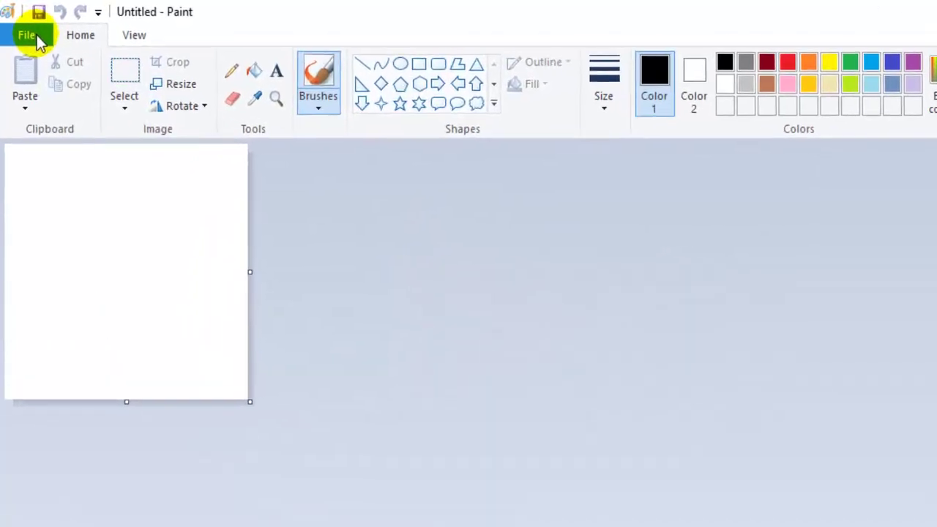
click(36, 35)
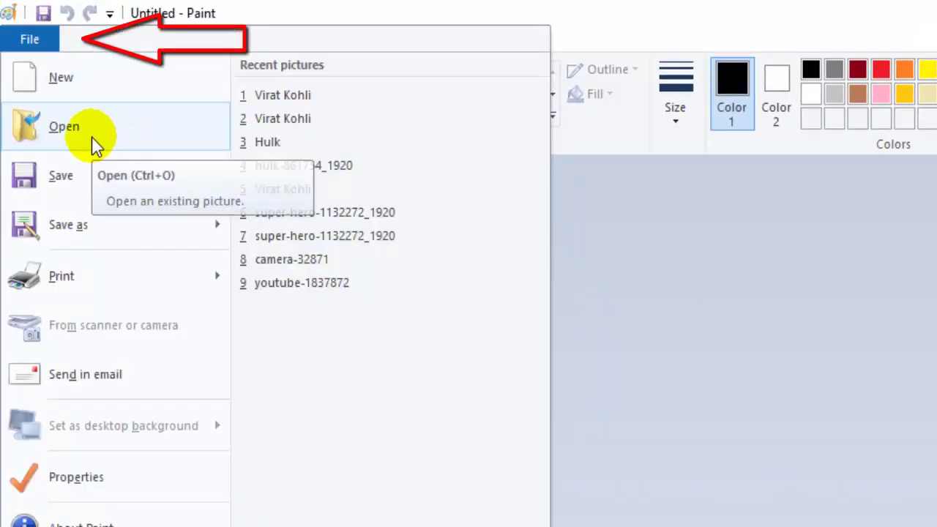
click(91, 136)
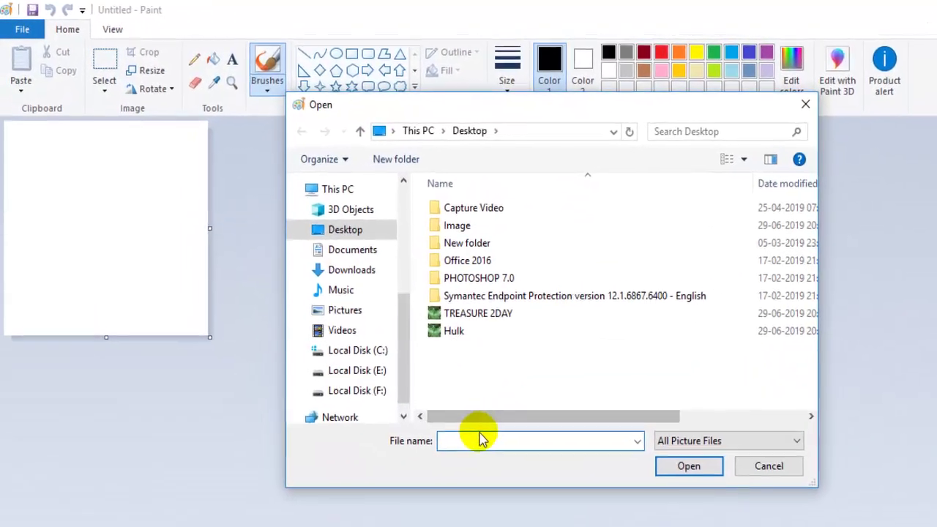
click(481, 438)
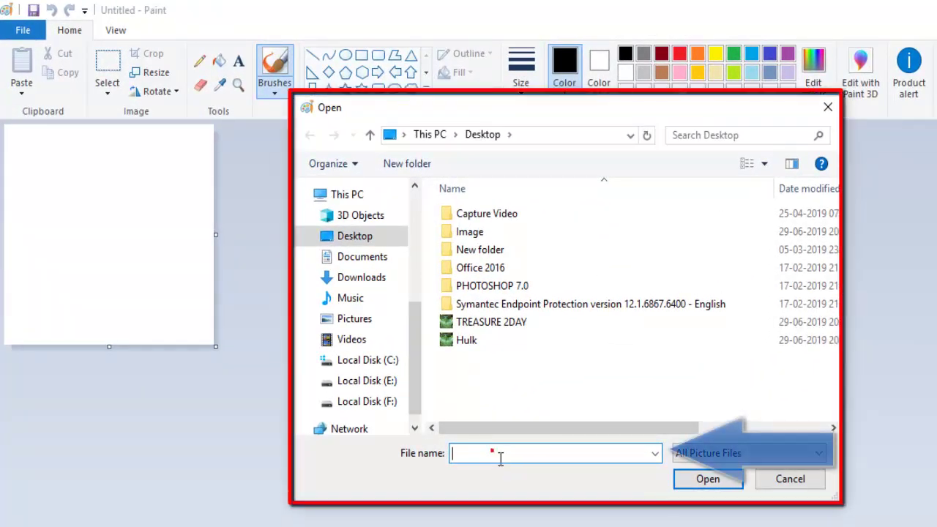
key(ctrl+v)
key(Return)
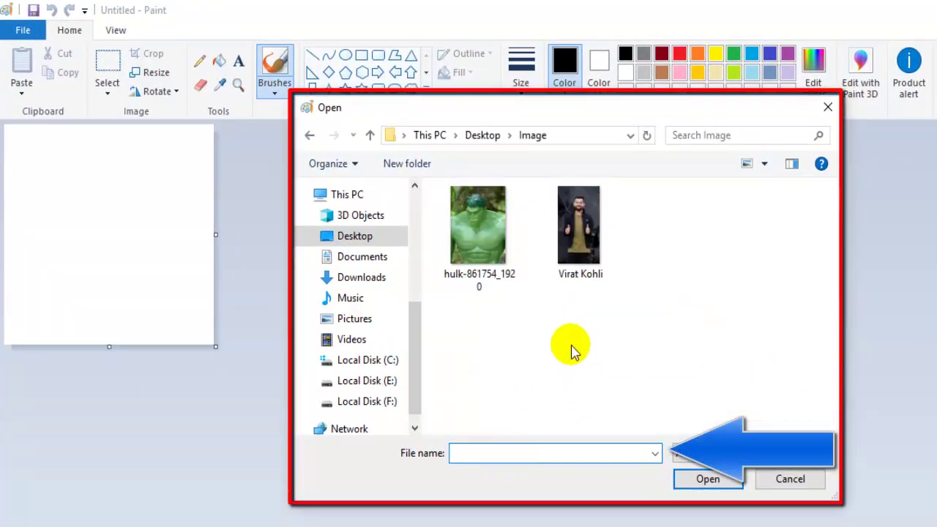
click(557, 236)
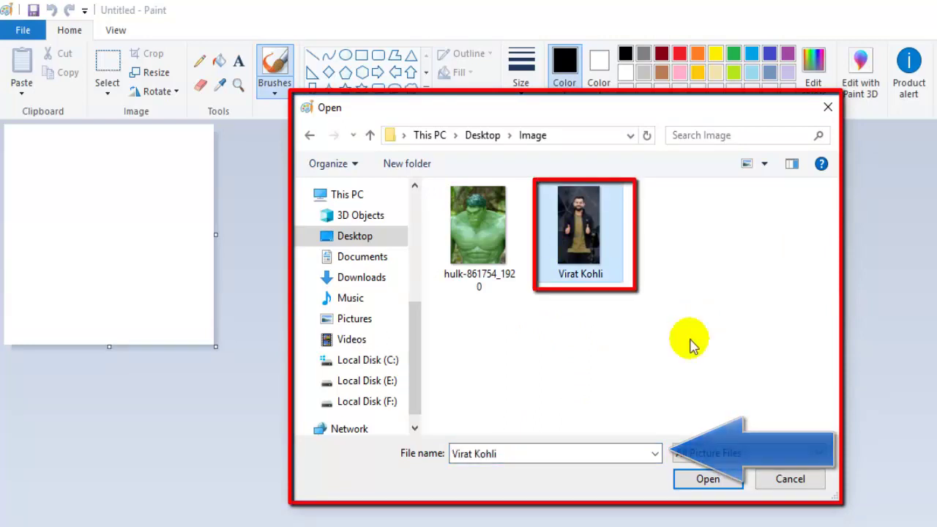
click(707, 479)
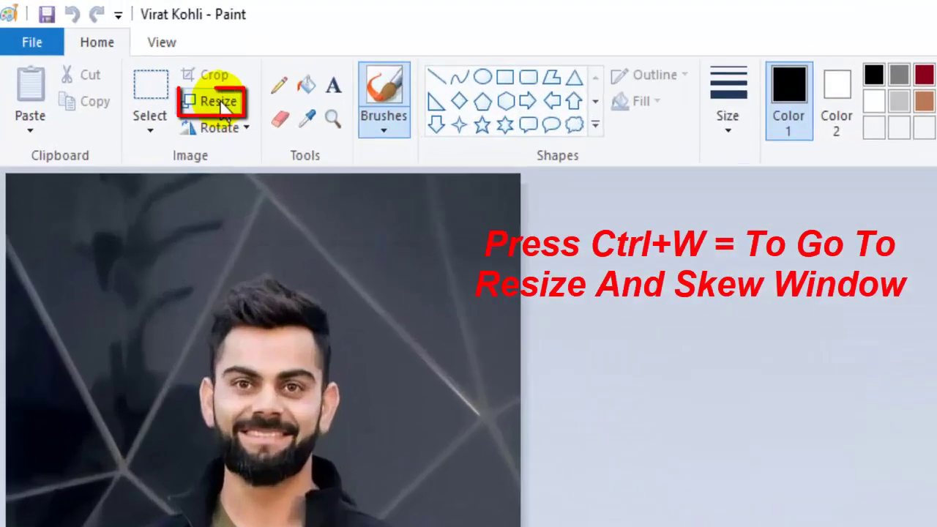
Resize the picture to 256 by 256 pixels without maintaining the aspect ratio.
click(224, 107)
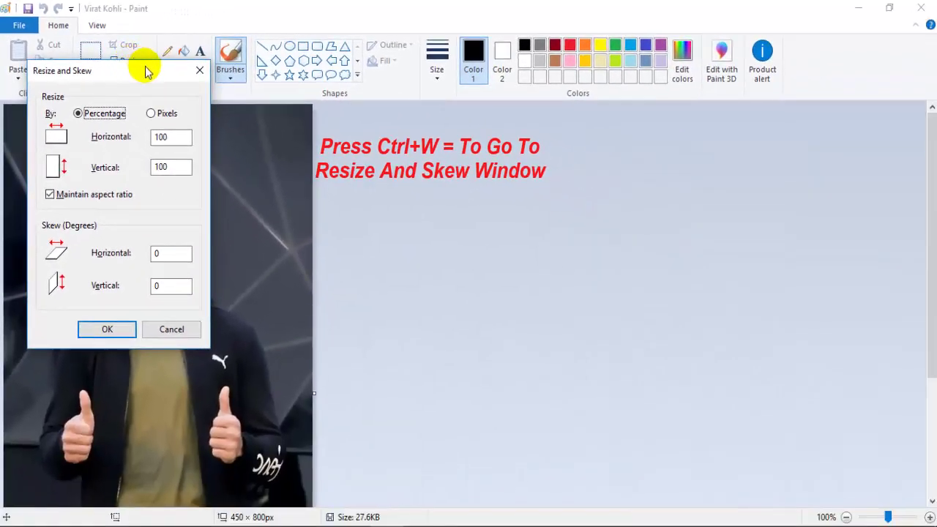
drag(145, 71, 584, 118)
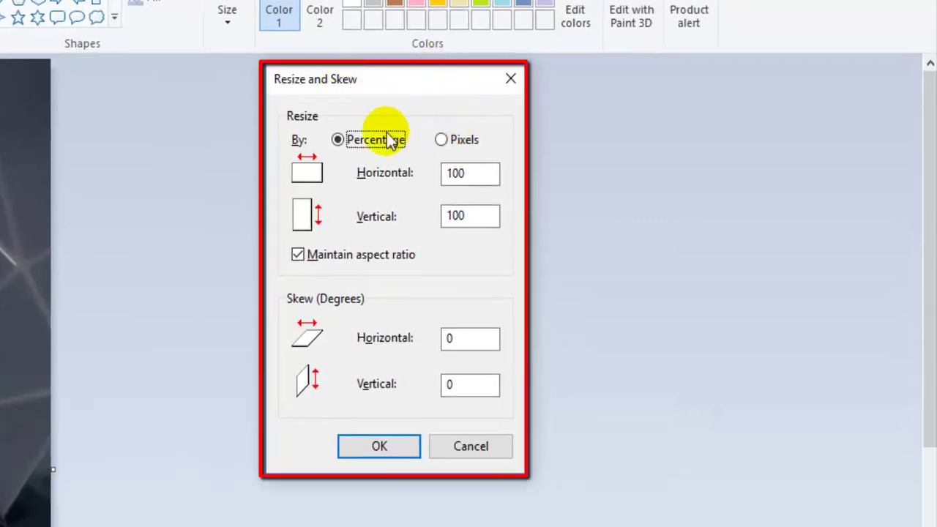
click(442, 139)
click(482, 229)
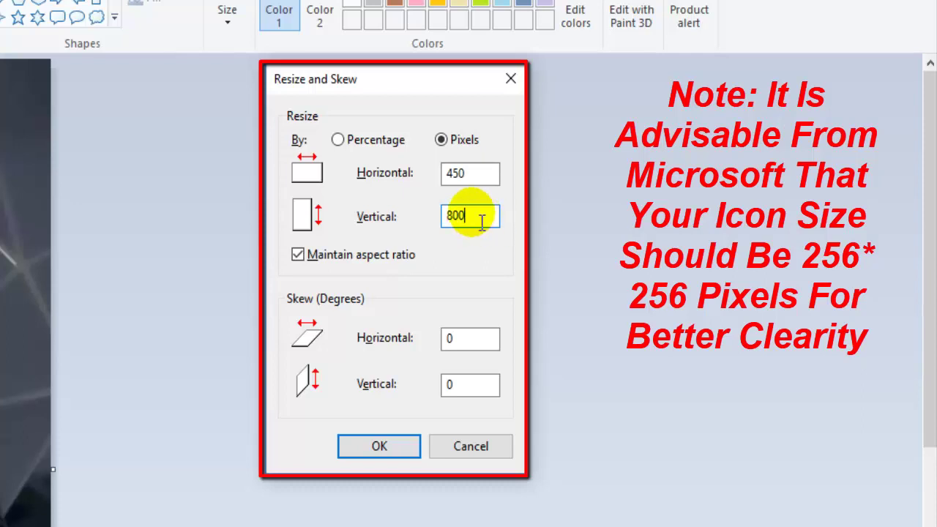
text(256)
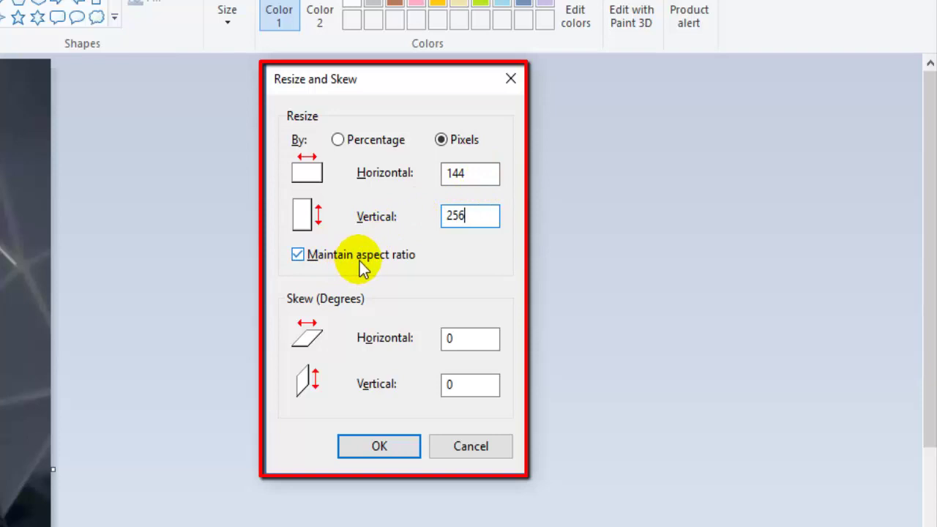
click(298, 254)
click(473, 175)
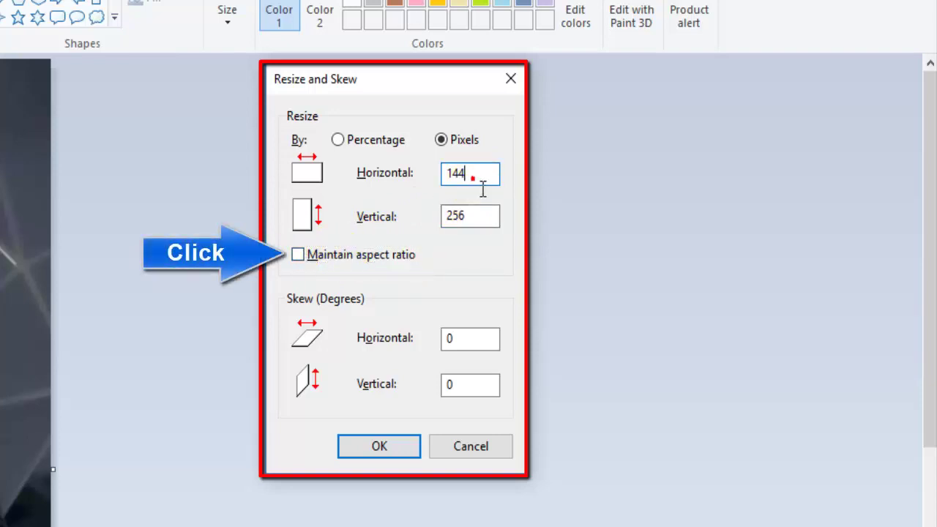
text(256)
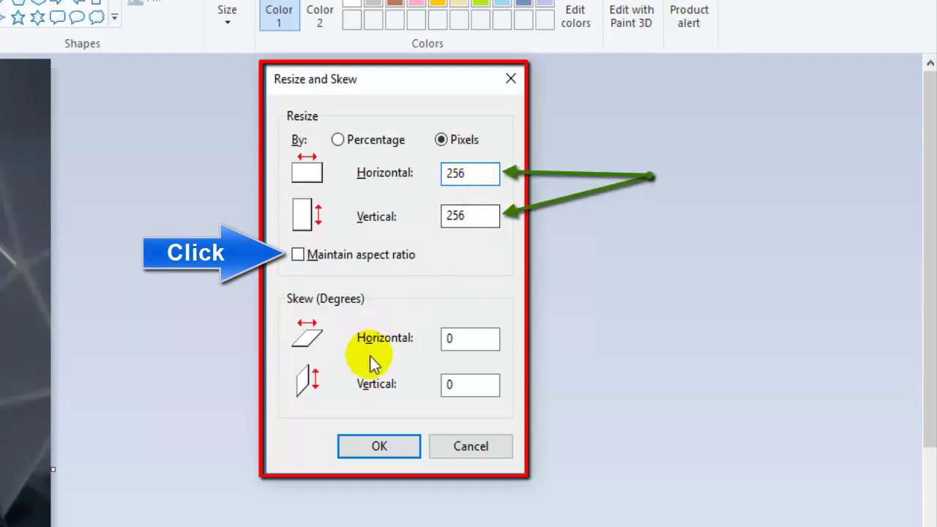
click(389, 444)
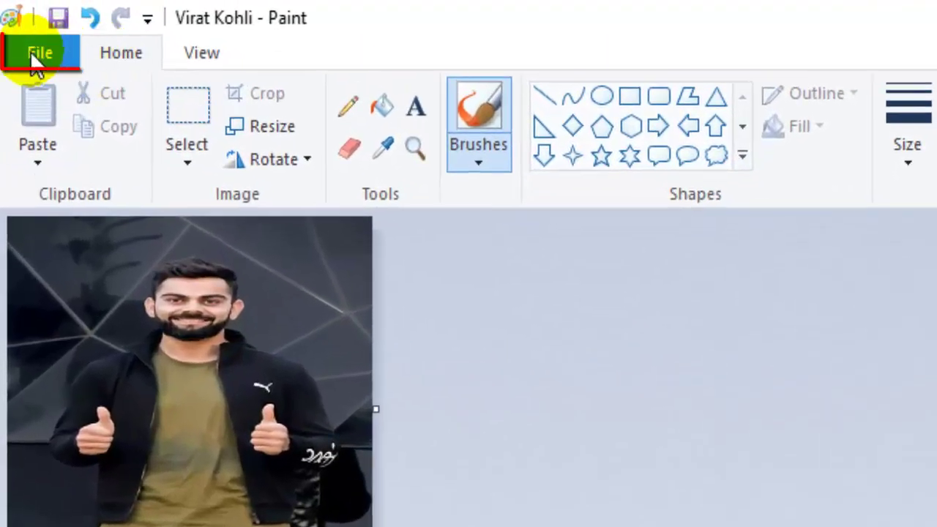
Save the resized picture to the Desktop as Virat Kohli.ico in 24-bit Bitmap format.
click(15, 25)
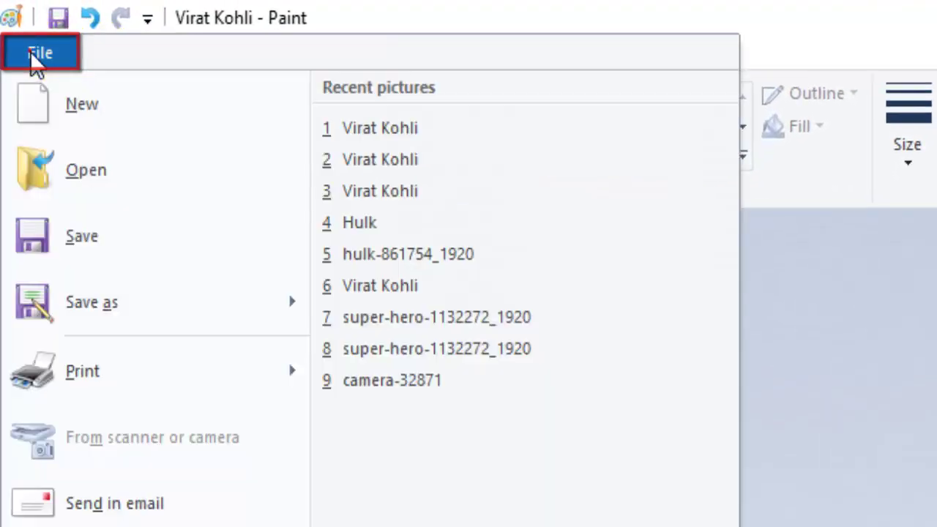
click(153, 306)
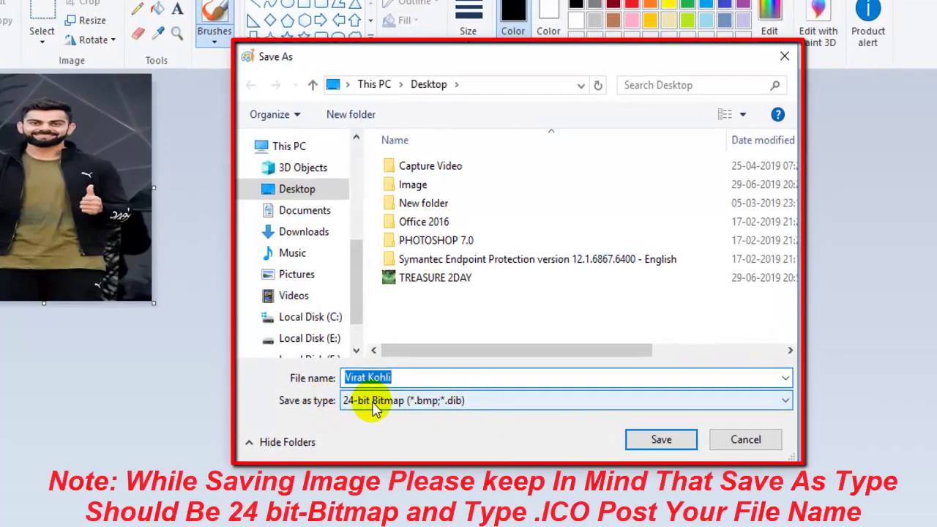
click(573, 404)
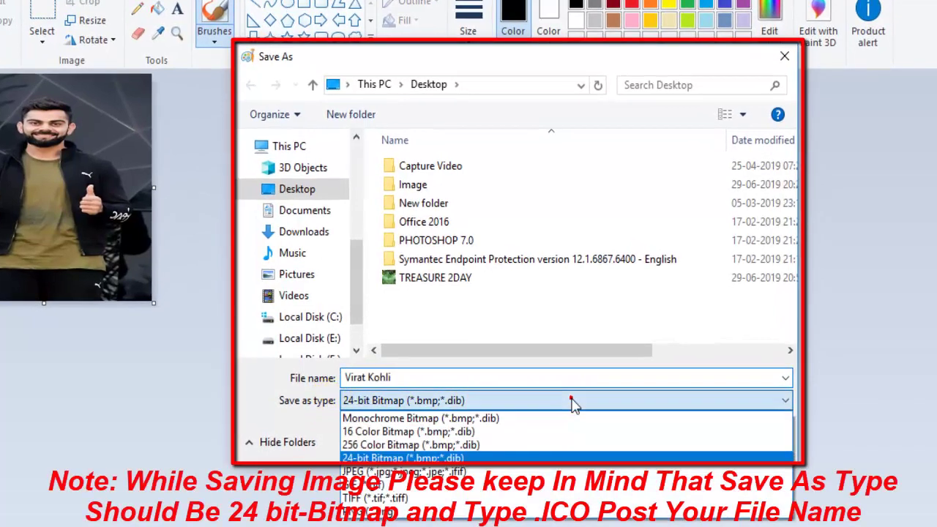
click(426, 458)
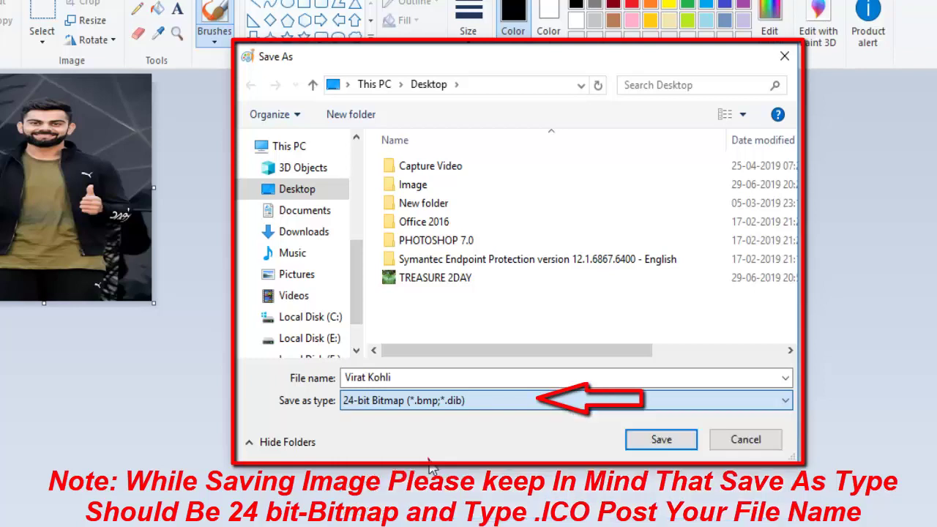
click(474, 379)
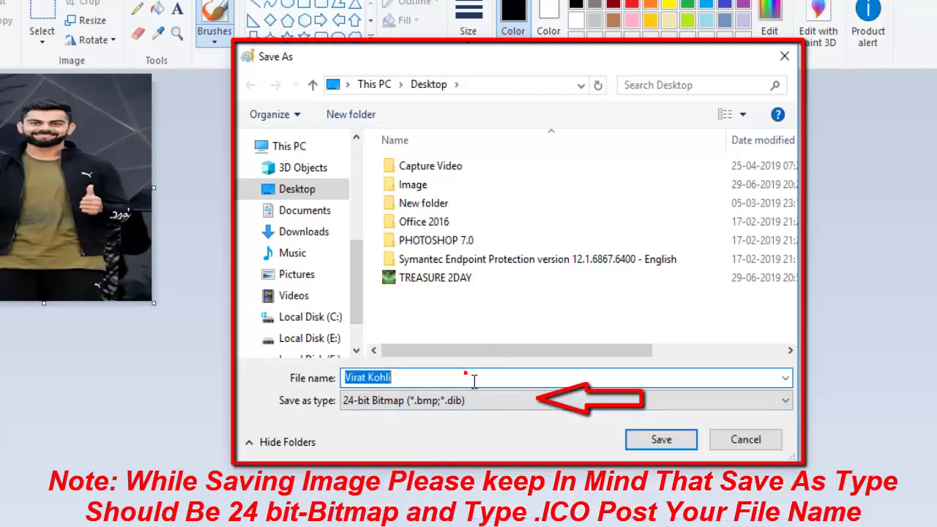
click(474, 381)
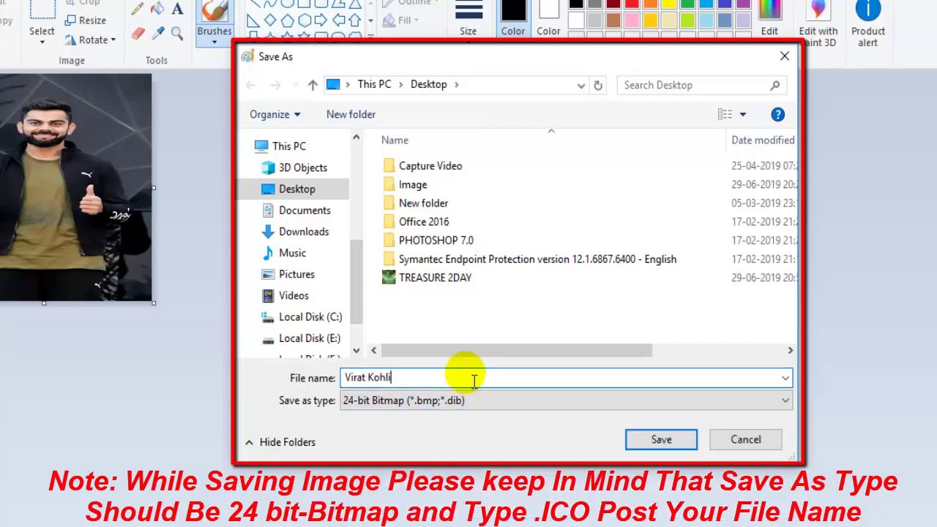
text(.ico)
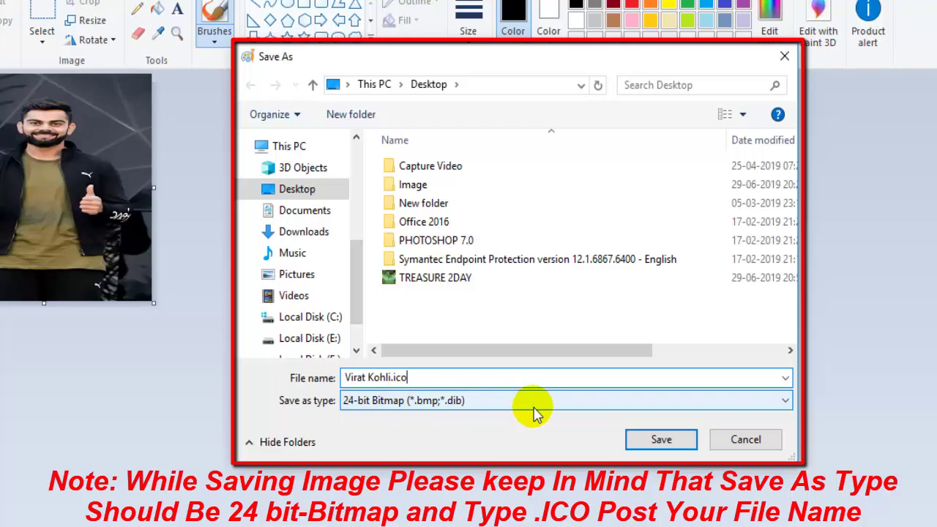
click(658, 441)
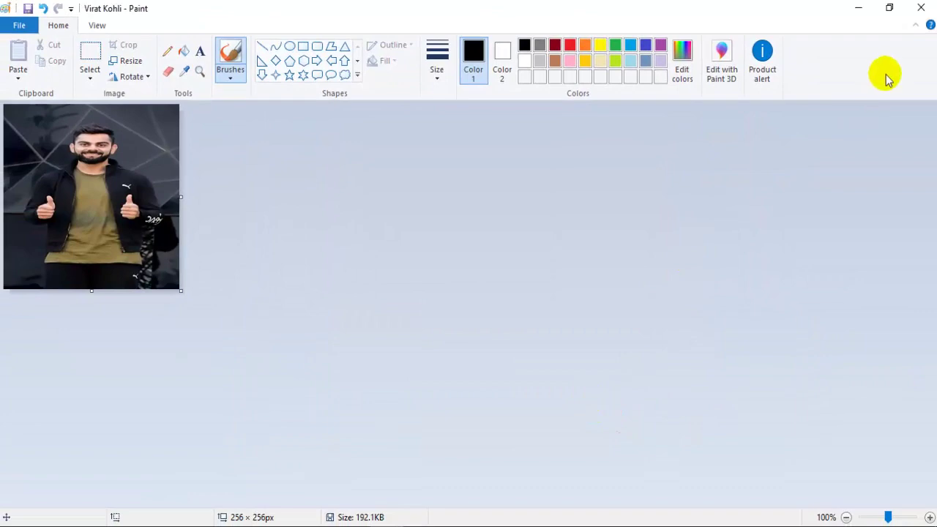
Minimize Paint, return to the desktop and open the TREASURE 2DAY folder in a maximized window.
click(859, 8)
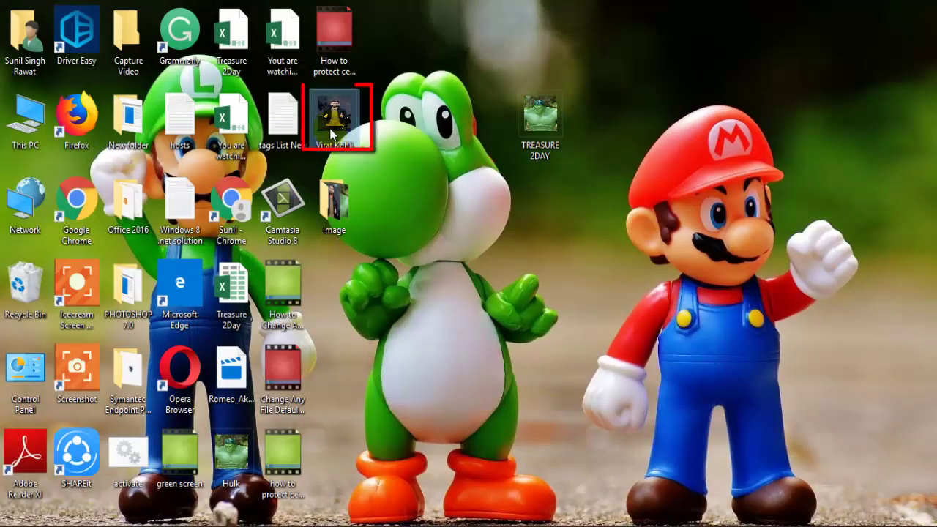
mouse_move(329, 128)
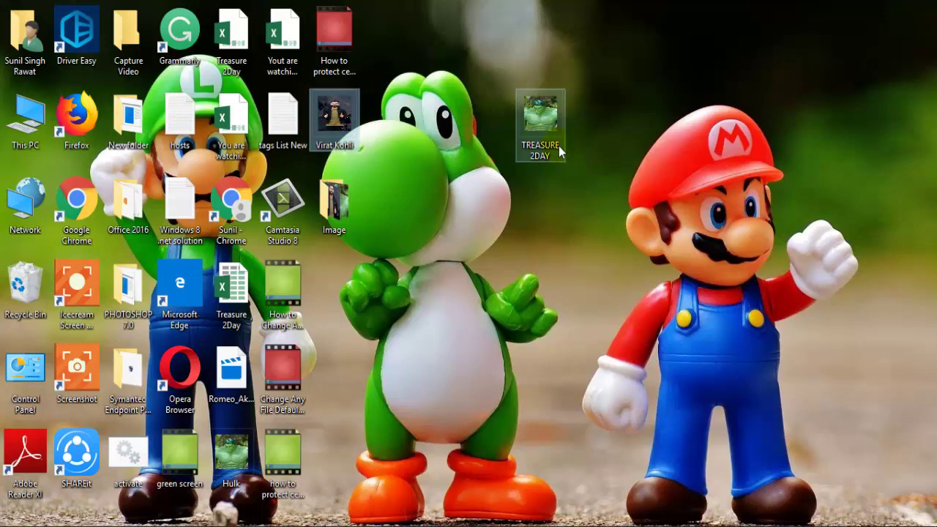
mouse_move(559, 147)
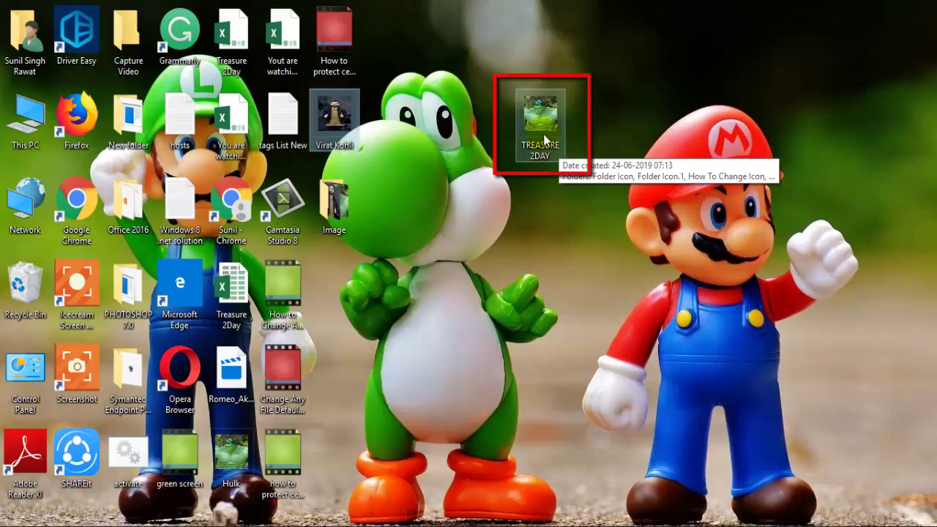
double_click(538, 117)
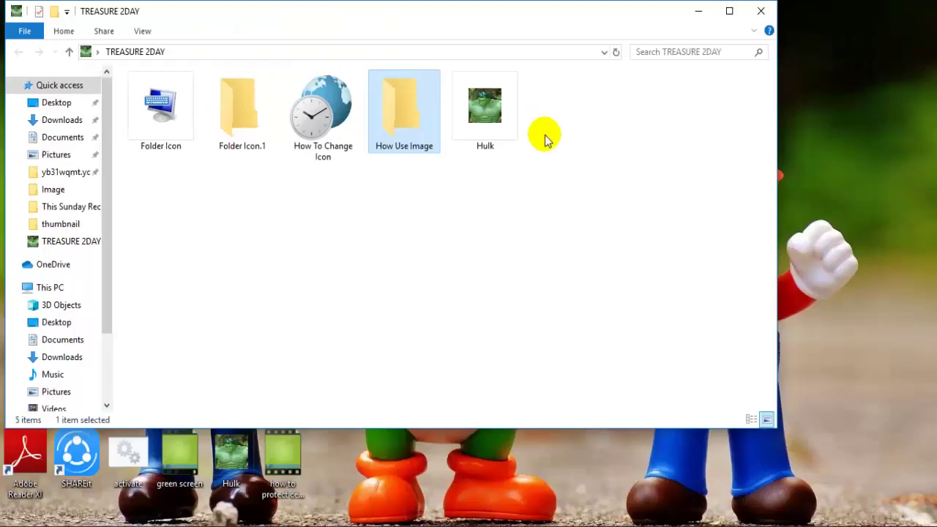
click(729, 11)
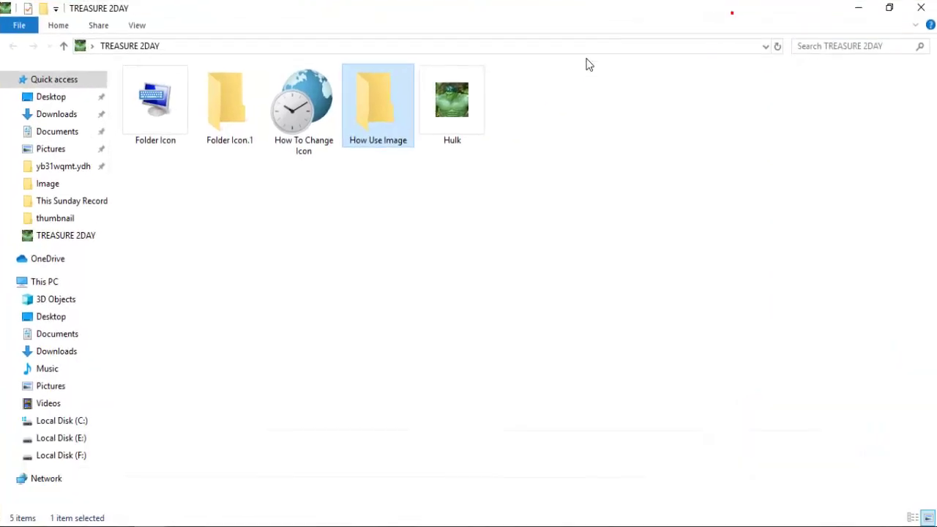
Open the icon selection for the How Use Image folder from its customization properties.
click(390, 120)
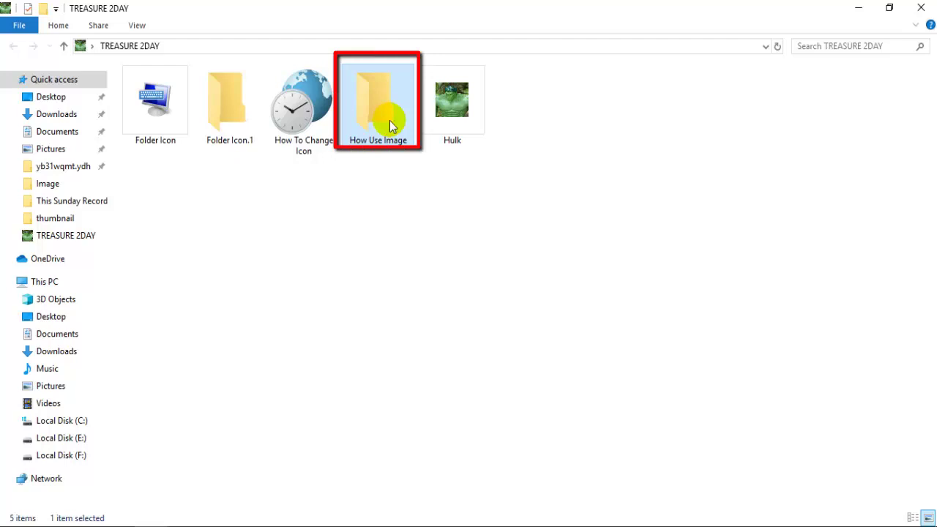
right_click(390, 120)
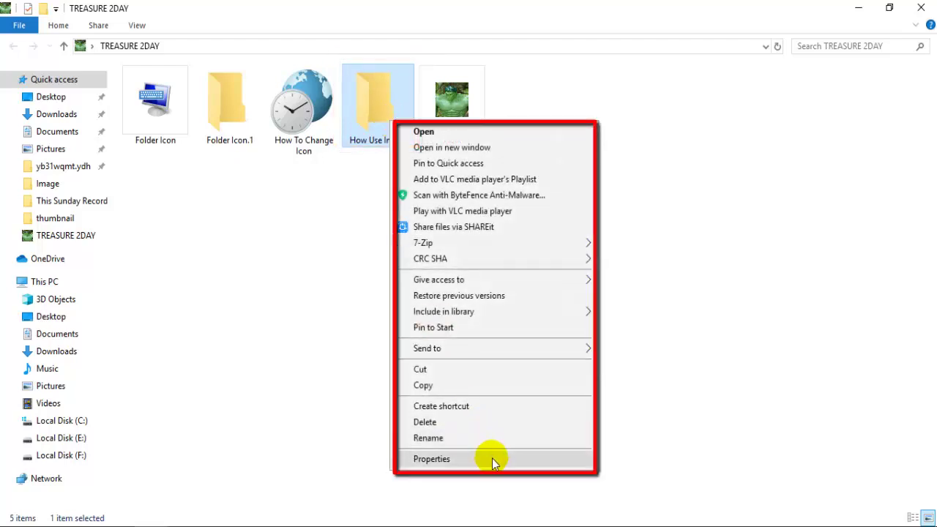
click(529, 458)
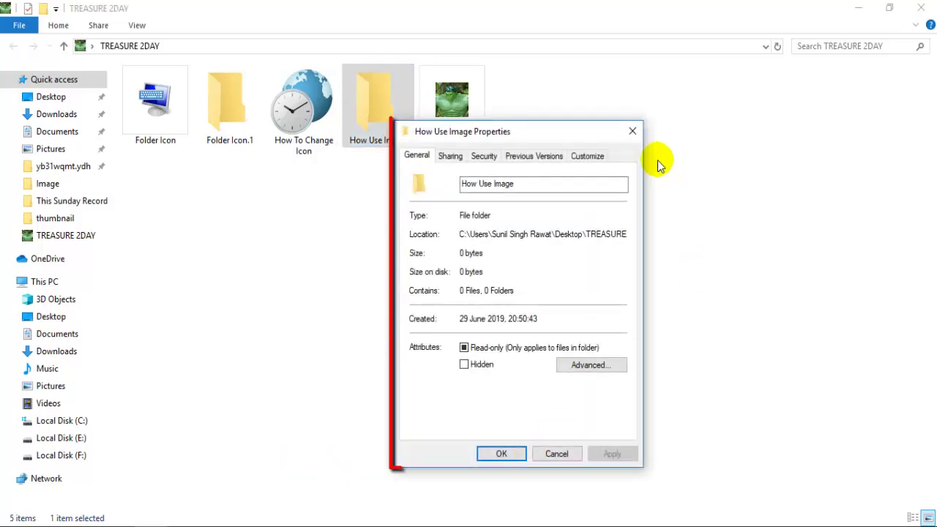
click(594, 159)
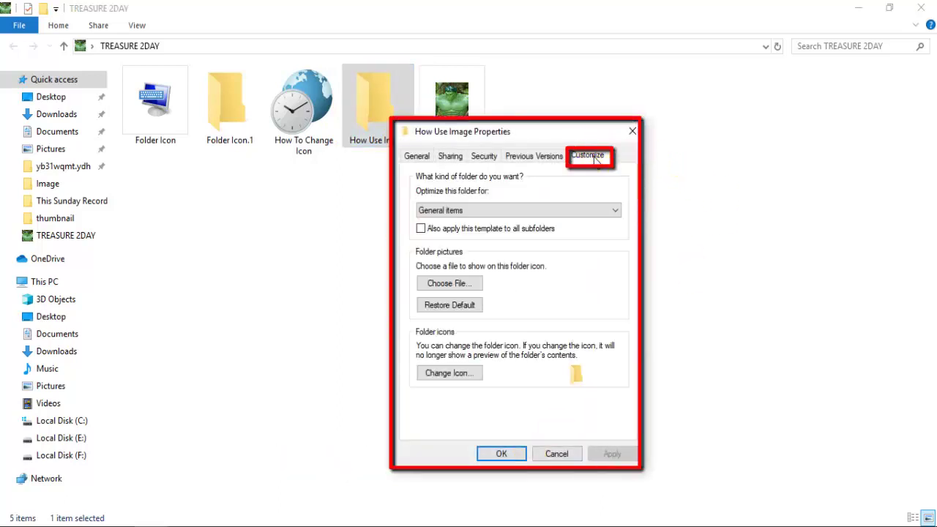
click(477, 376)
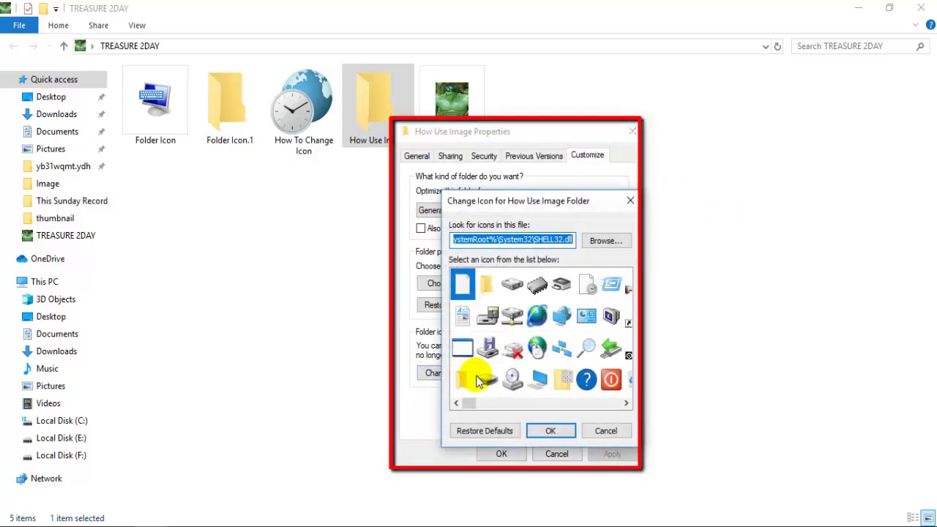
Assign the Virat Kohli icon file from the Desktop to the How Use Image folder and apply the change.
click(604, 241)
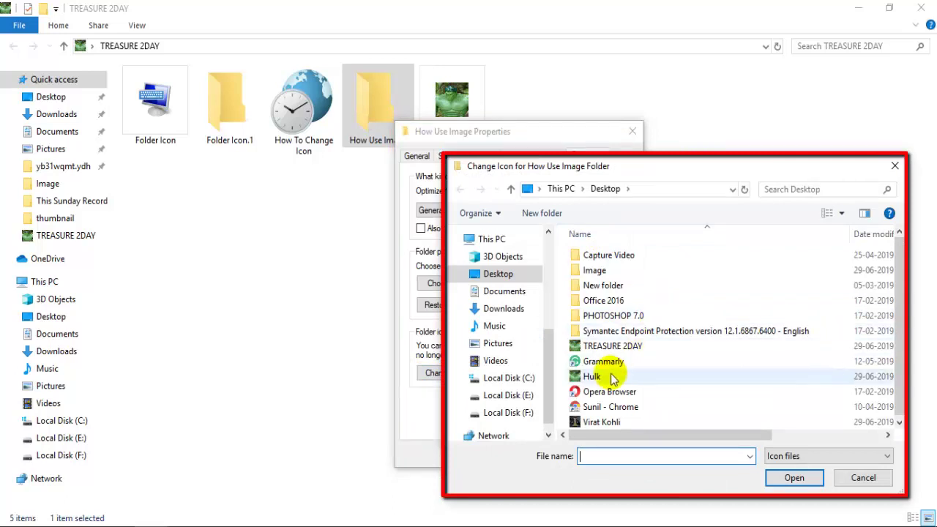
click(610, 422)
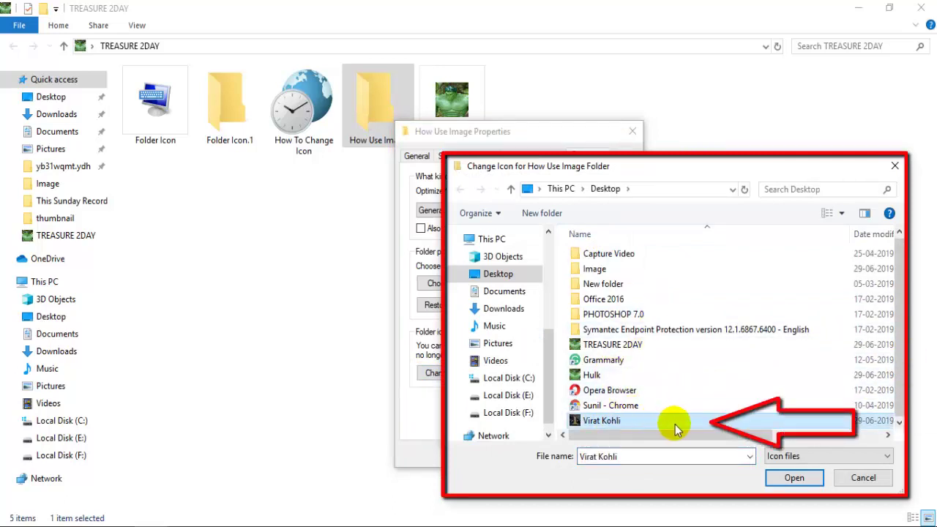
click(794, 477)
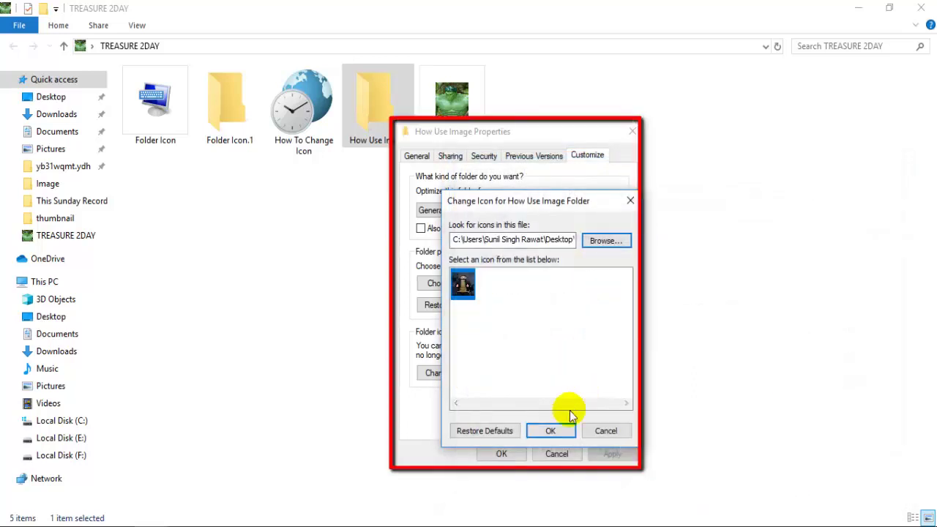
click(550, 431)
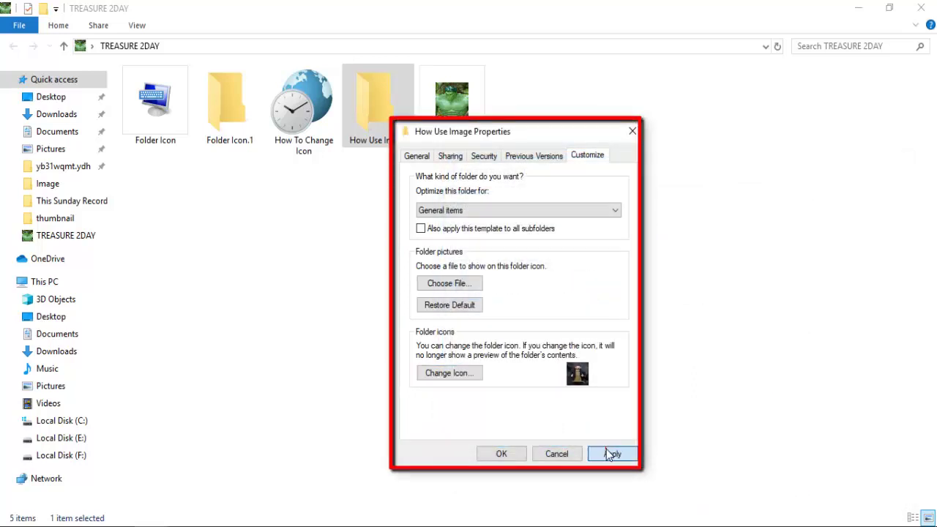
click(604, 452)
click(519, 455)
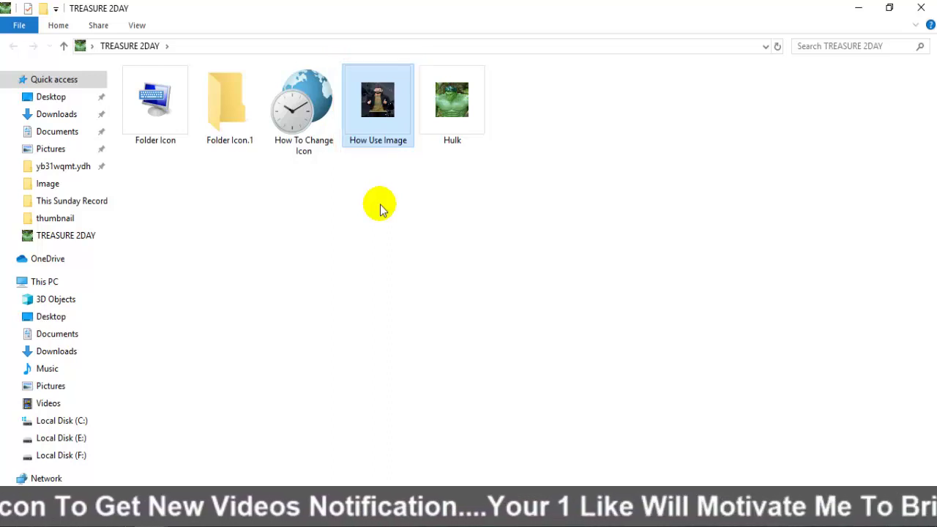
Minimize the folder window and delete the Virat Kohli icon file from the desktop.
click(861, 7)
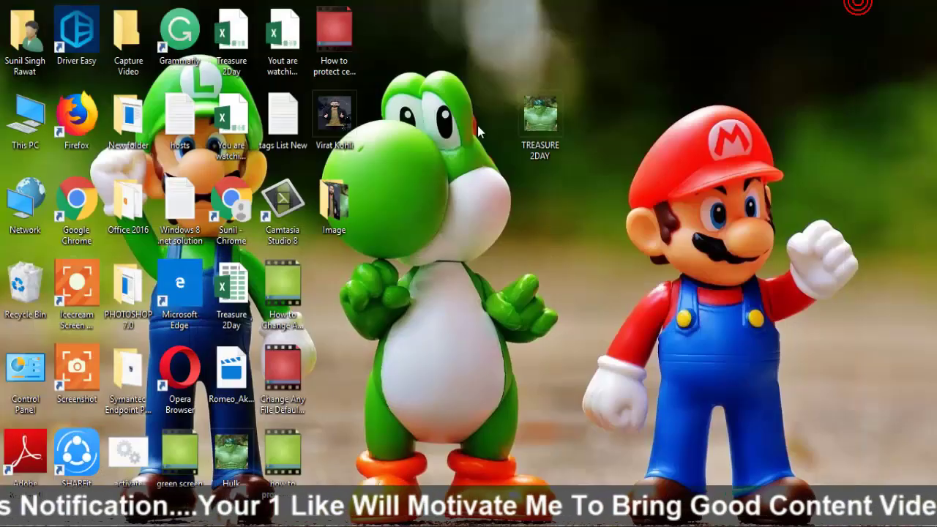
click(332, 126)
key(Delete)
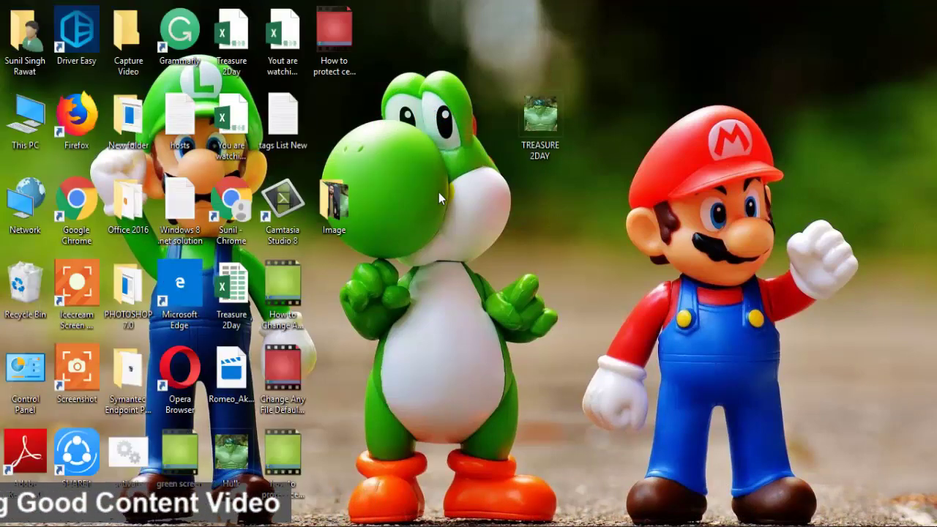
Reopen the TREASURE 2DAY folder in a maximized window and refresh it to check the How Use Image folder's icon.
double_click(547, 131)
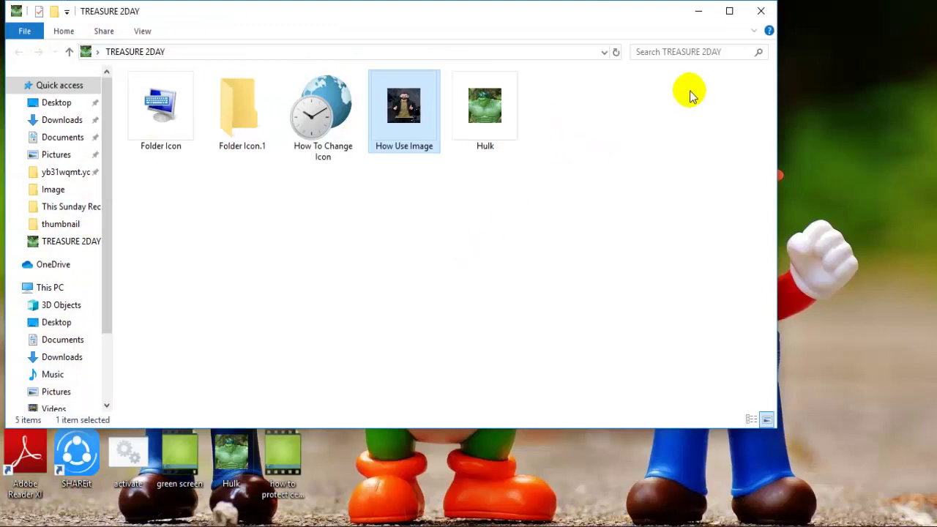
click(729, 11)
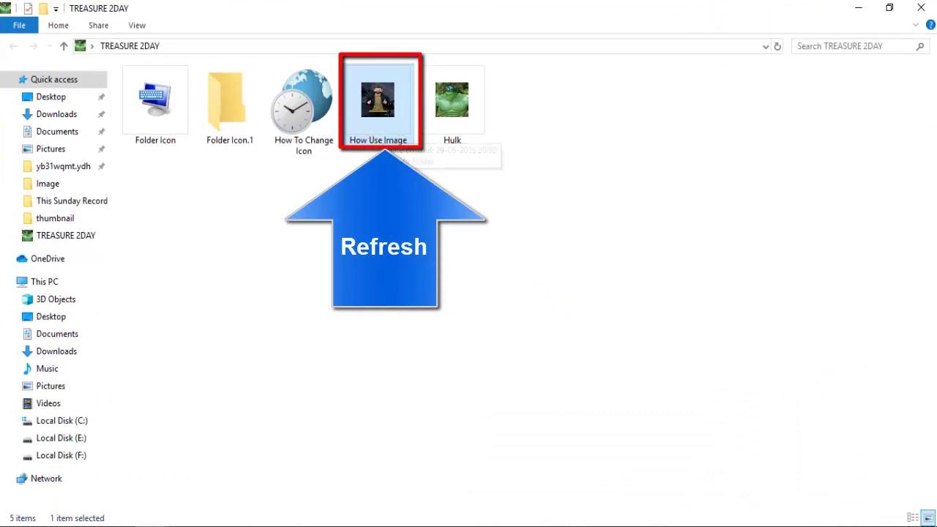
key(F5)
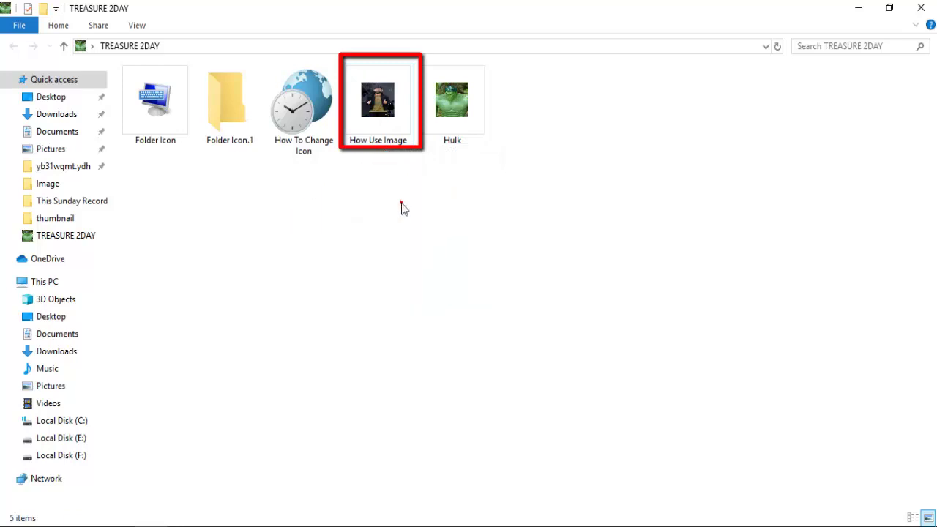
right_click(402, 203)
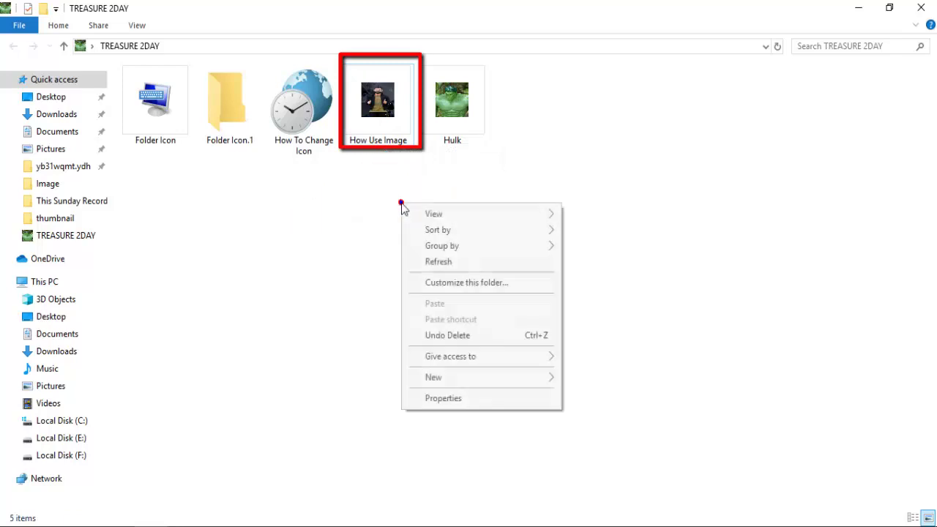
click(440, 265)
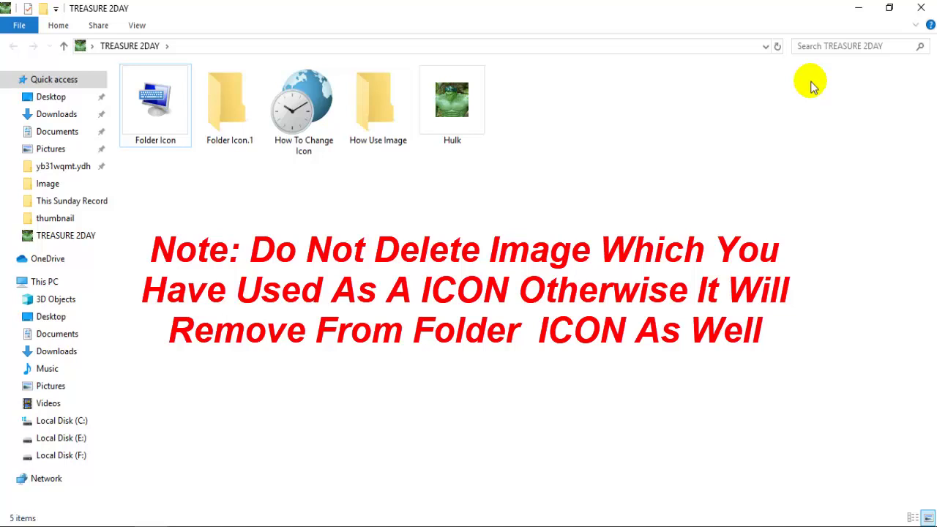
Switch to Paint and save the resized picture to the Desktop again as Virat Kohli.ico in 24-bit Bitmap format.
click(399, 521)
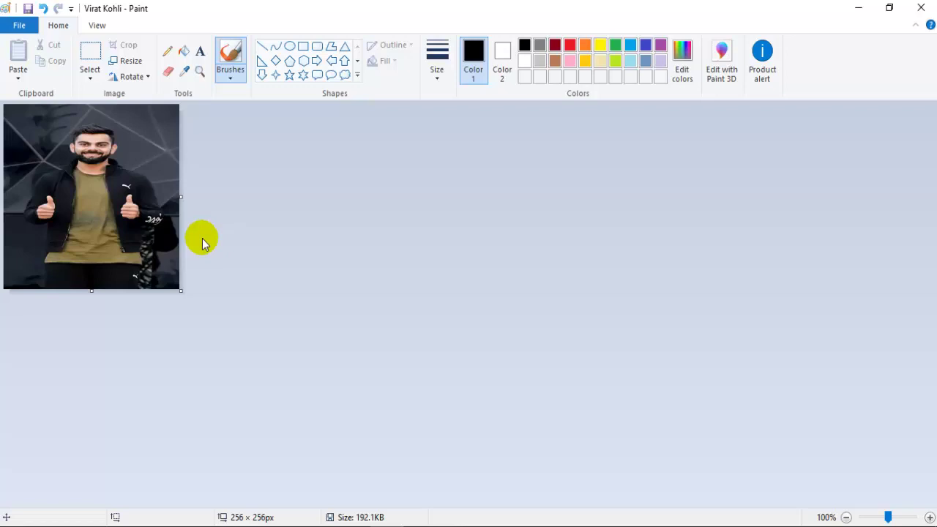
key(F12)
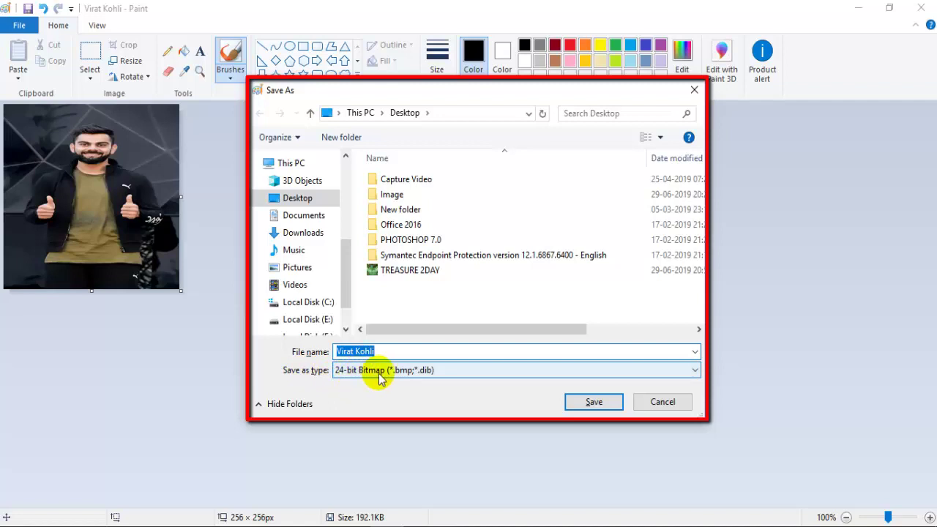
click(405, 353)
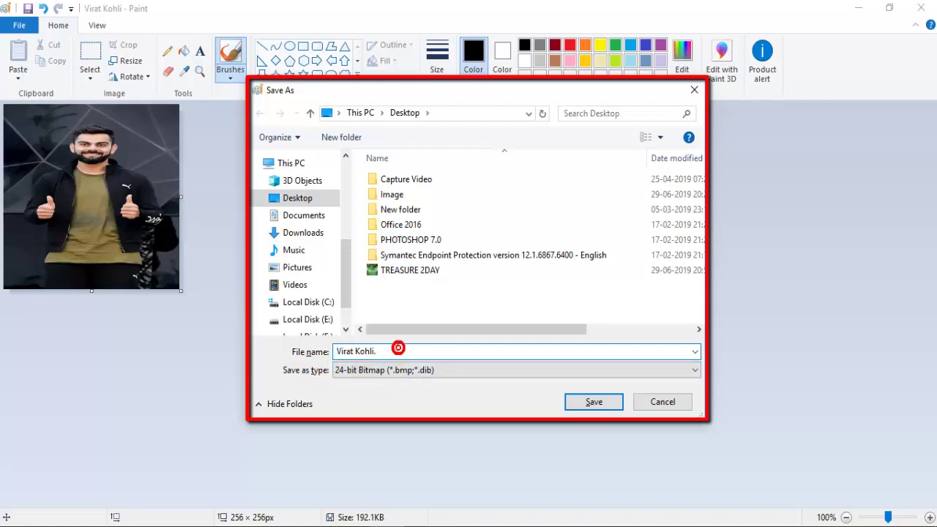
text(.ico)
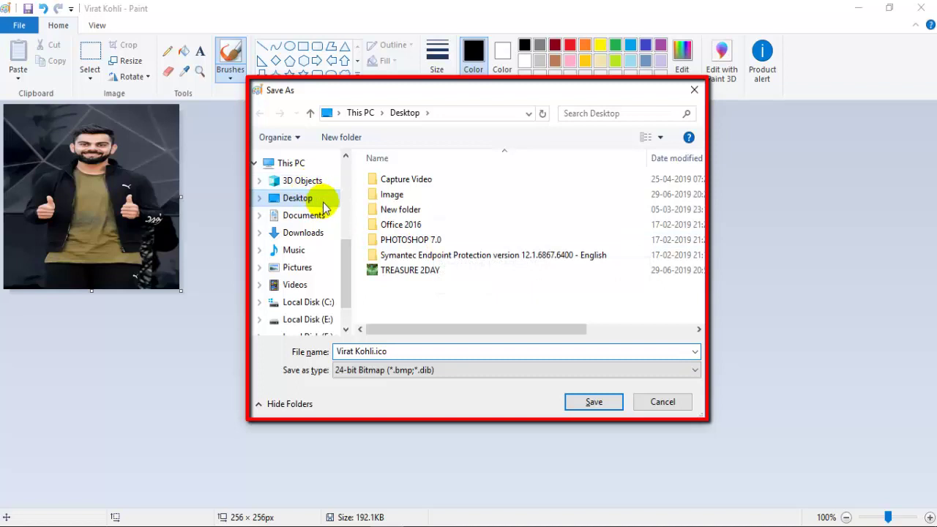
click(595, 403)
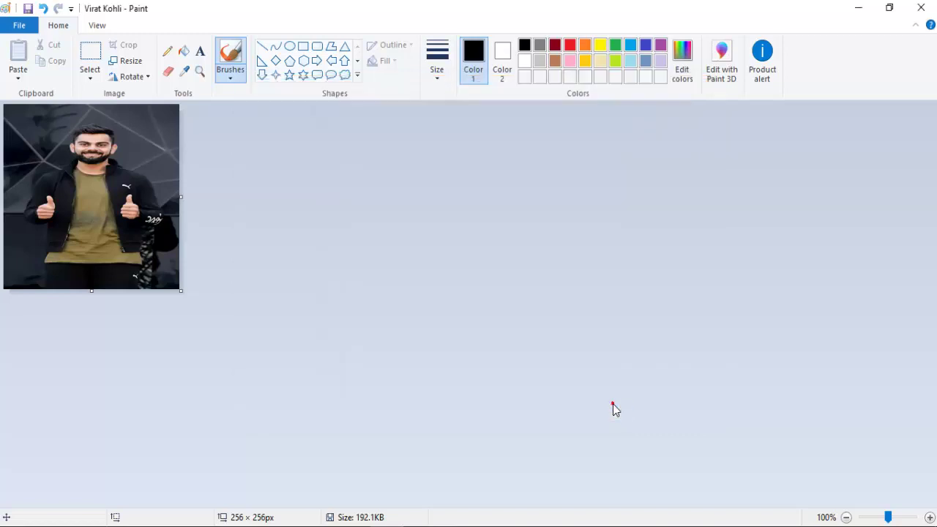
Minimize Paint and show the desktop to check for the saved Virat Kohli icon file.
click(858, 8)
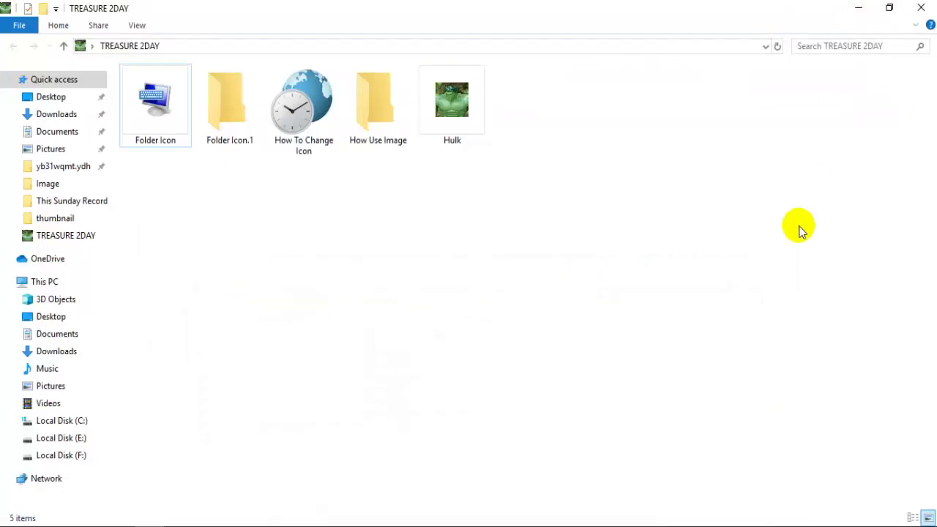
key(super+d)
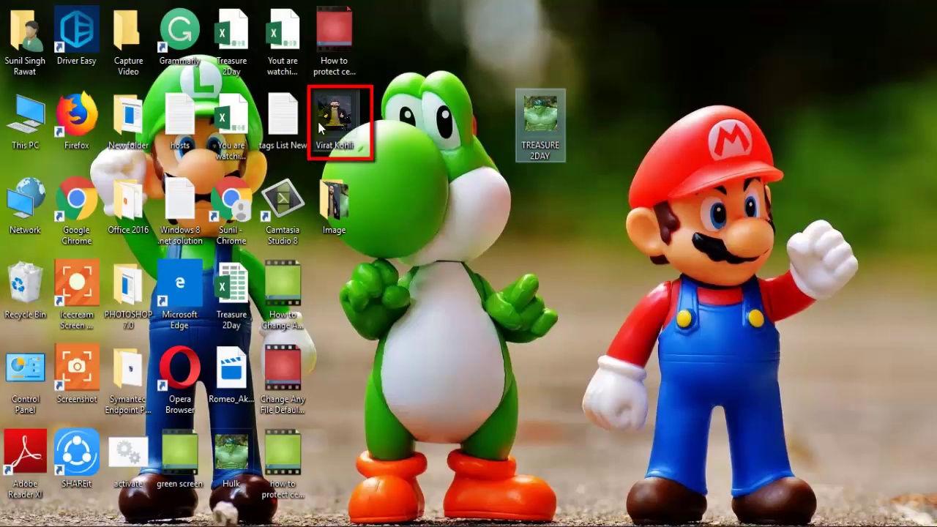
click(335, 128)
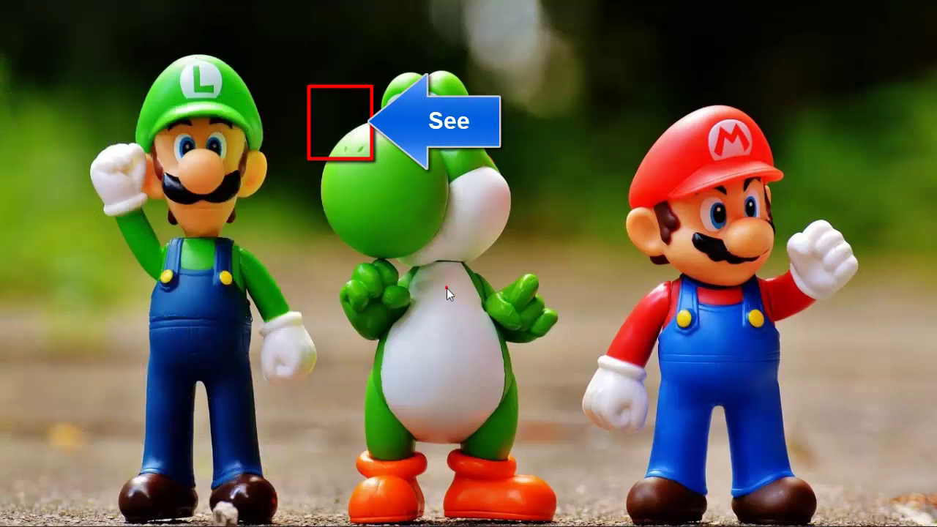
double_click(446, 288)
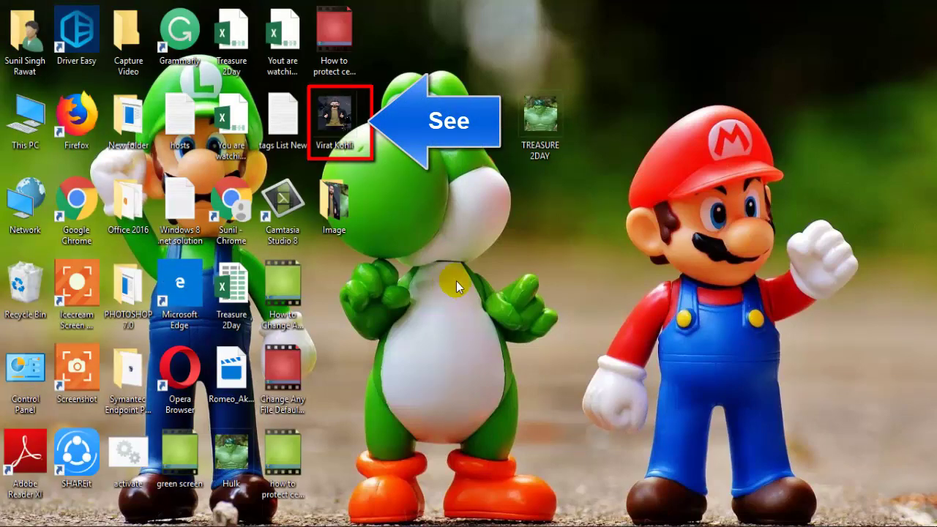
Open the TREASURE 2DAY folder maximized and refresh its contents to reload the How Use Image folder's icon.
double_click(524, 134)
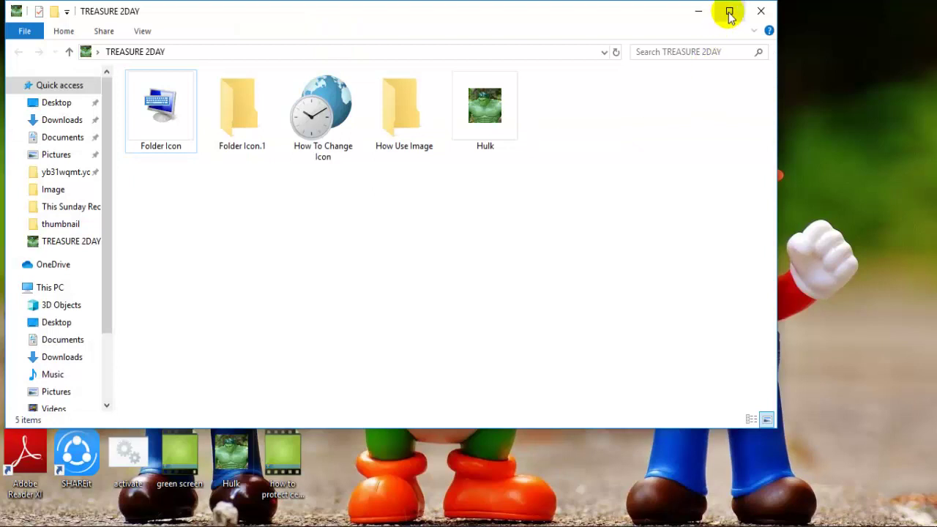
click(728, 11)
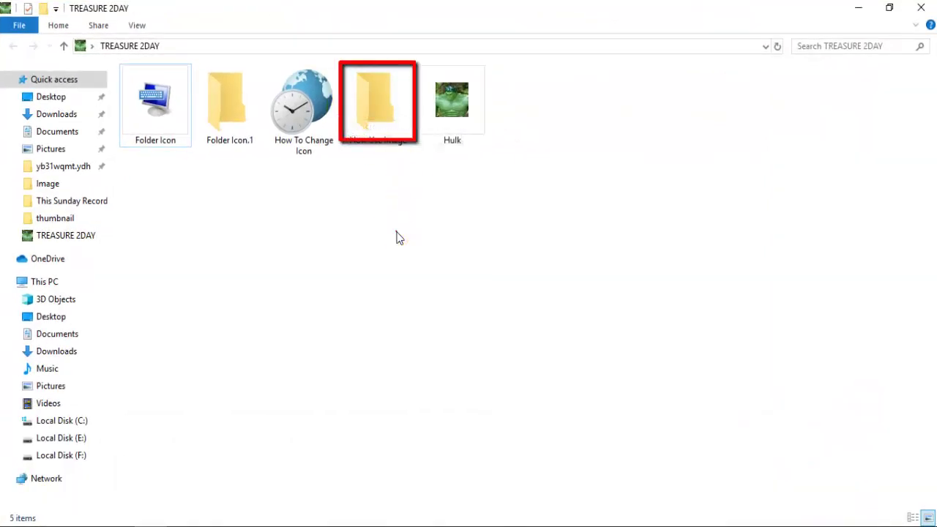
right_click(568, 162)
click(604, 217)
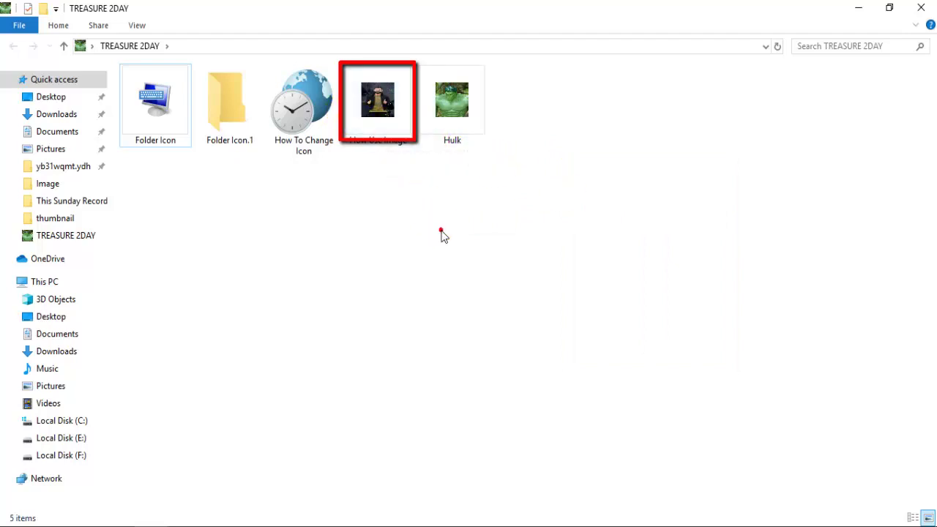
click(442, 286)
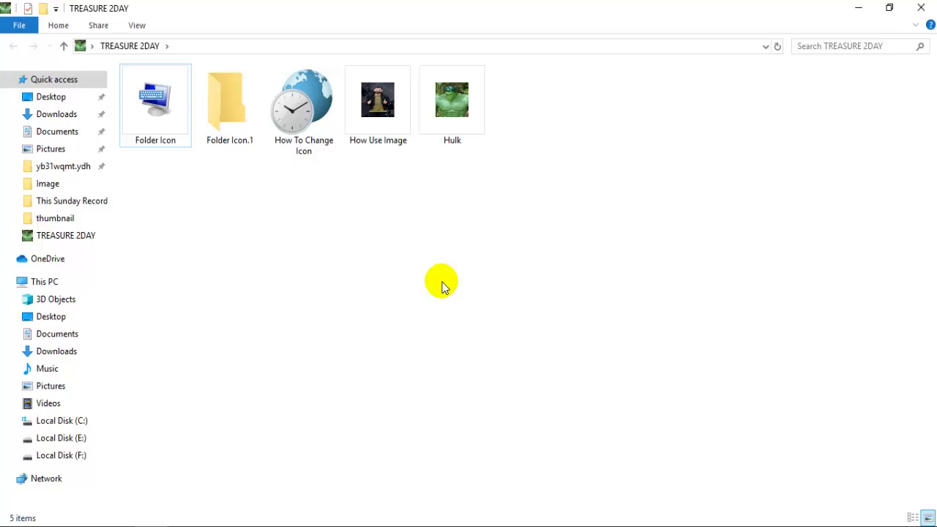
Switch to the Excel workbook showing the Change Folder Icon & Image sheet.
click(290, 519)
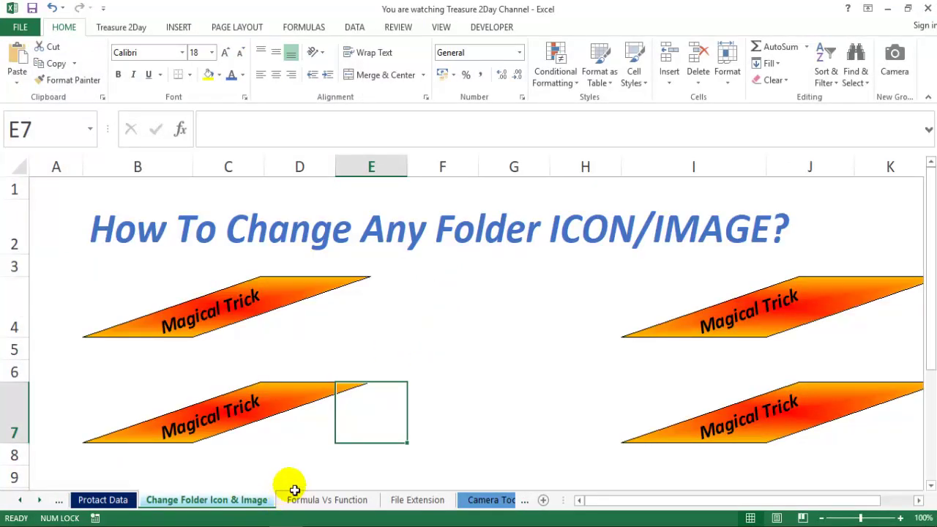
click(517, 402)
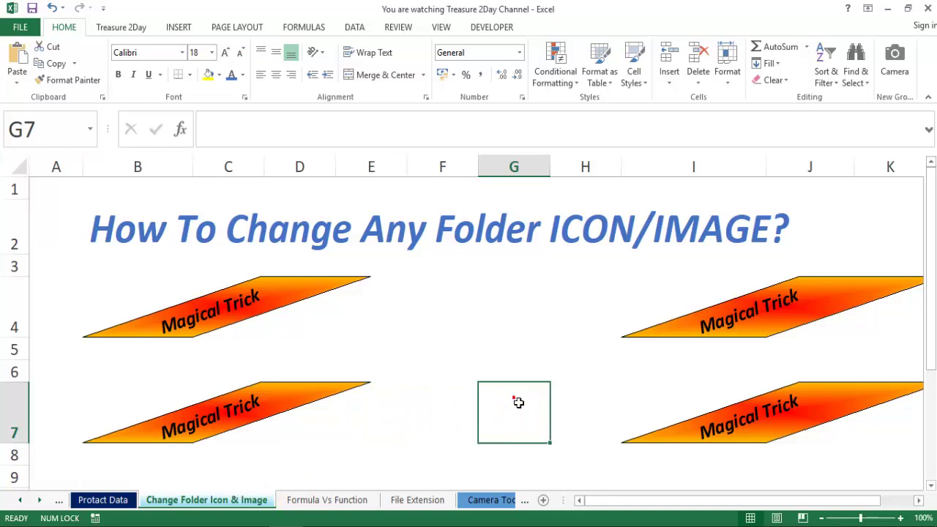
click(666, 461)
click(799, 457)
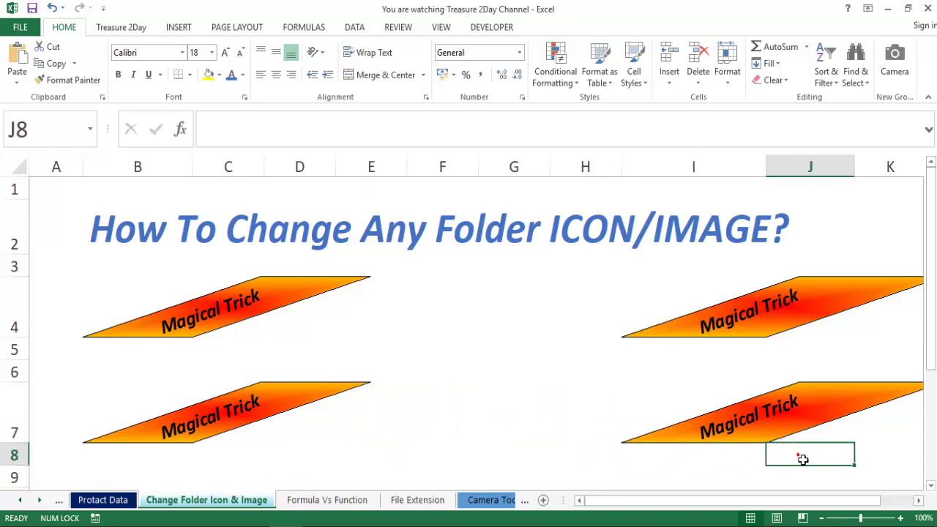